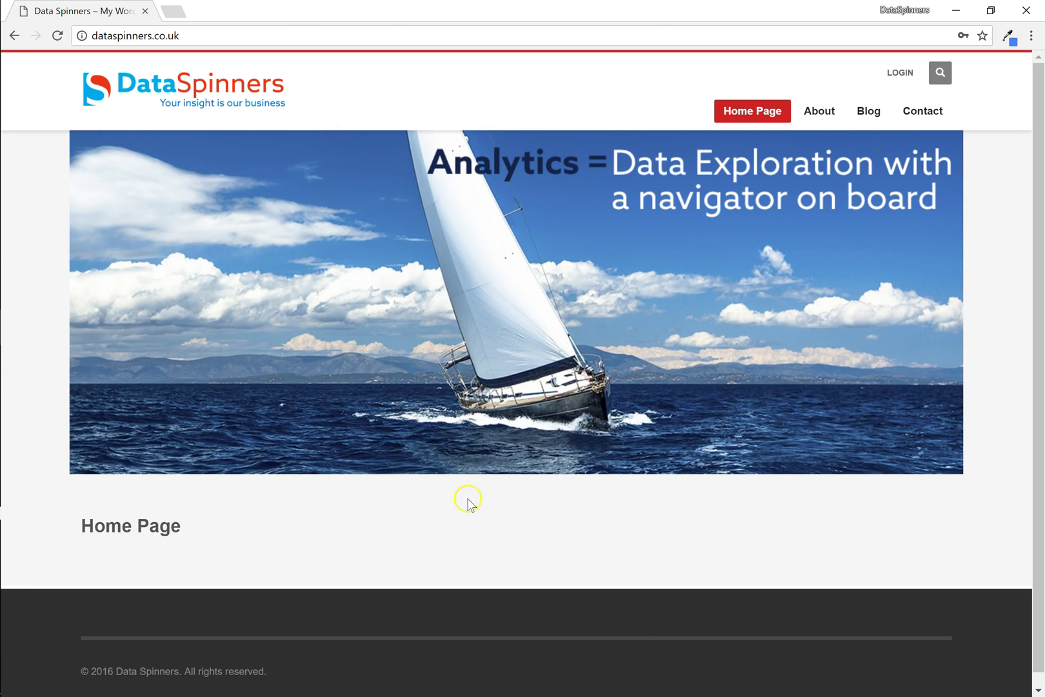
Bring PowerPoint forward and duplicate the Art Project Wireframe slide three times to make four slides
{"action": "mouse_move", "coordinate": [2, 348]}
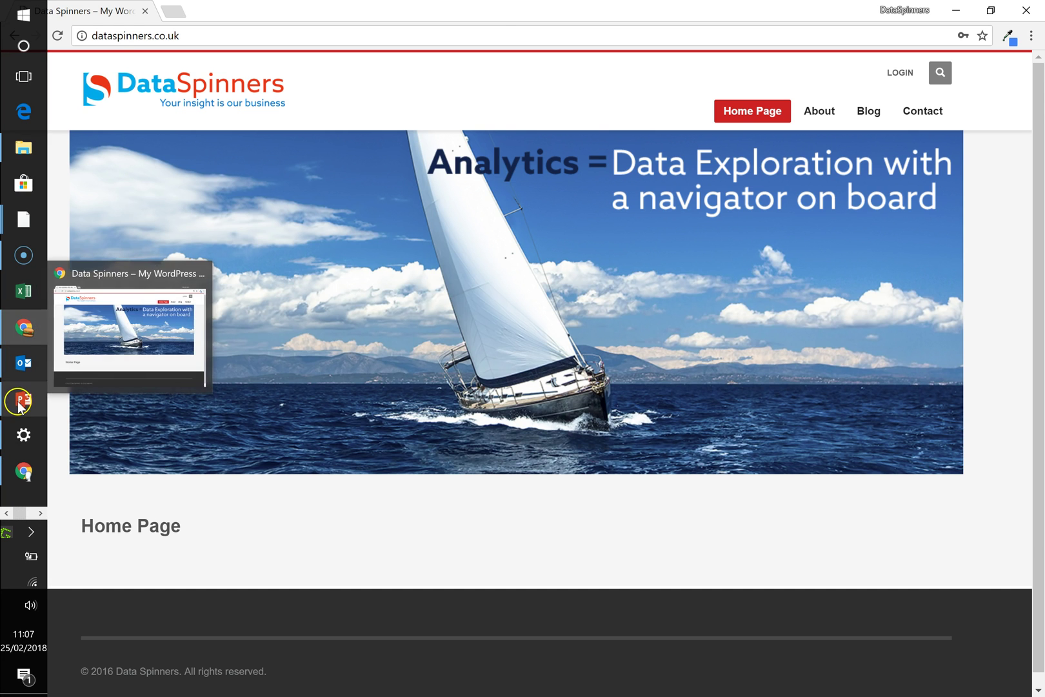
{"action": "left_click", "coordinate": [22, 401]}
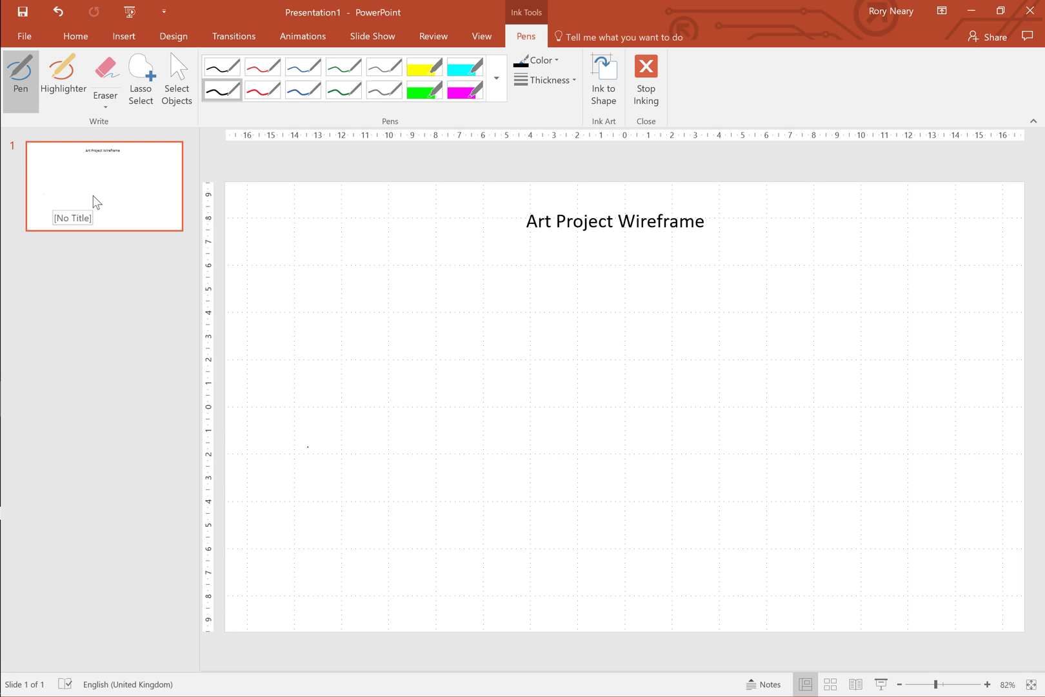
{"action": "right_click", "coordinate": [93, 199]}
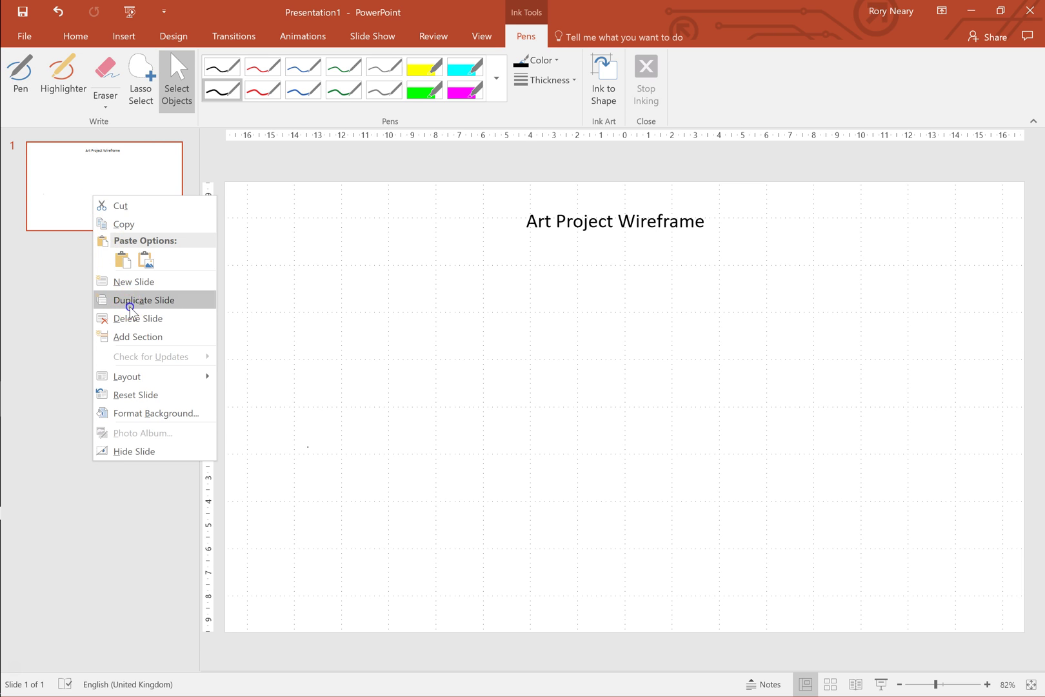
{"action": "left_click", "coordinate": [106, 300]}
{"action": "right_click", "coordinate": [94, 291]}
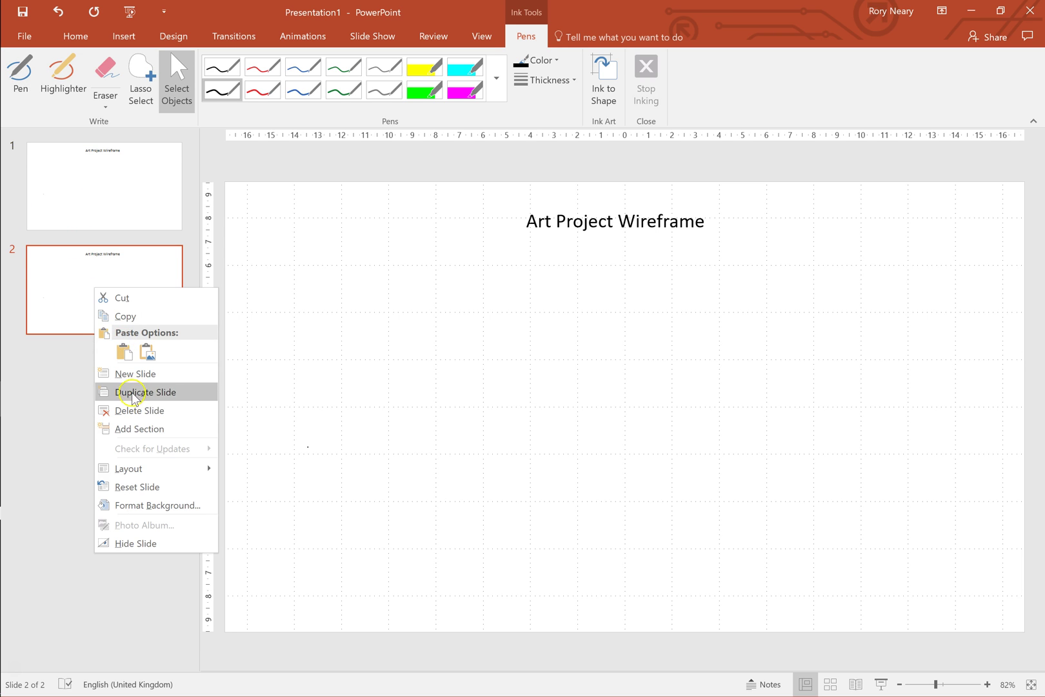
{"action": "left_click", "coordinate": [132, 392]}
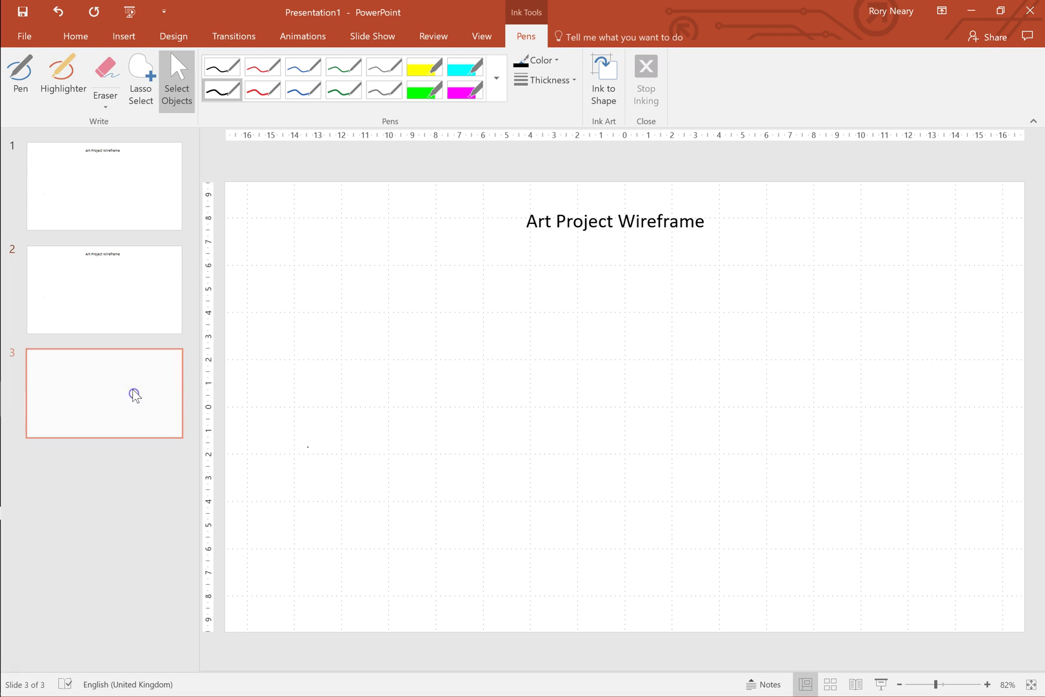
{"action": "left_click", "coordinate": [89, 201]}
{"action": "right_click", "coordinate": [90, 205]}
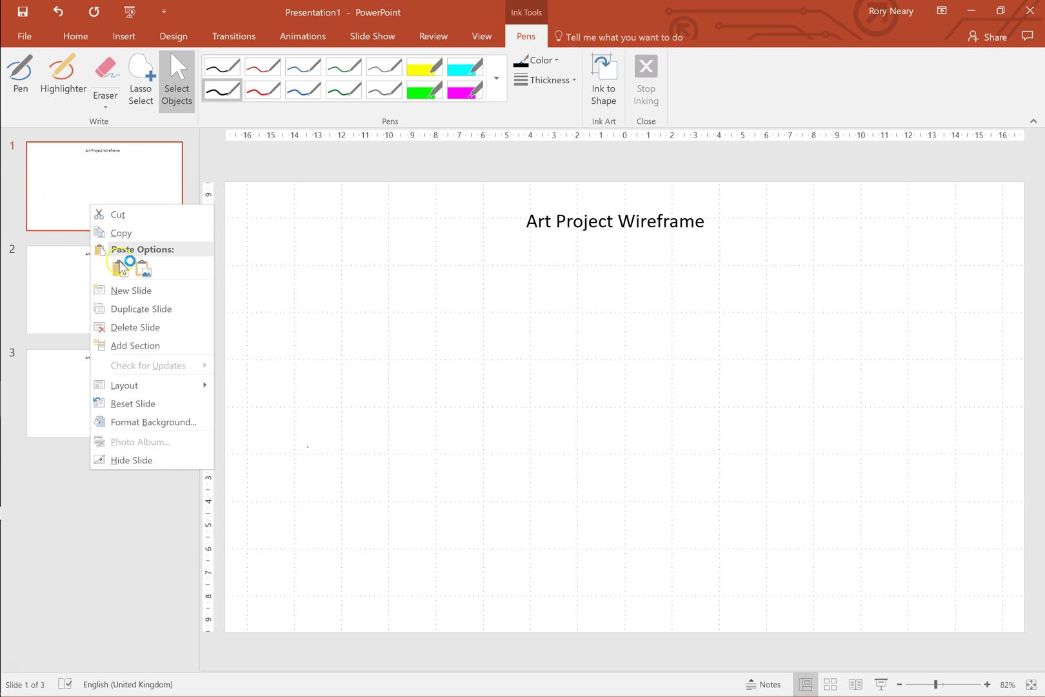
{"action": "left_click", "coordinate": [141, 308]}
{"action": "left_click", "coordinate": [115, 212]}
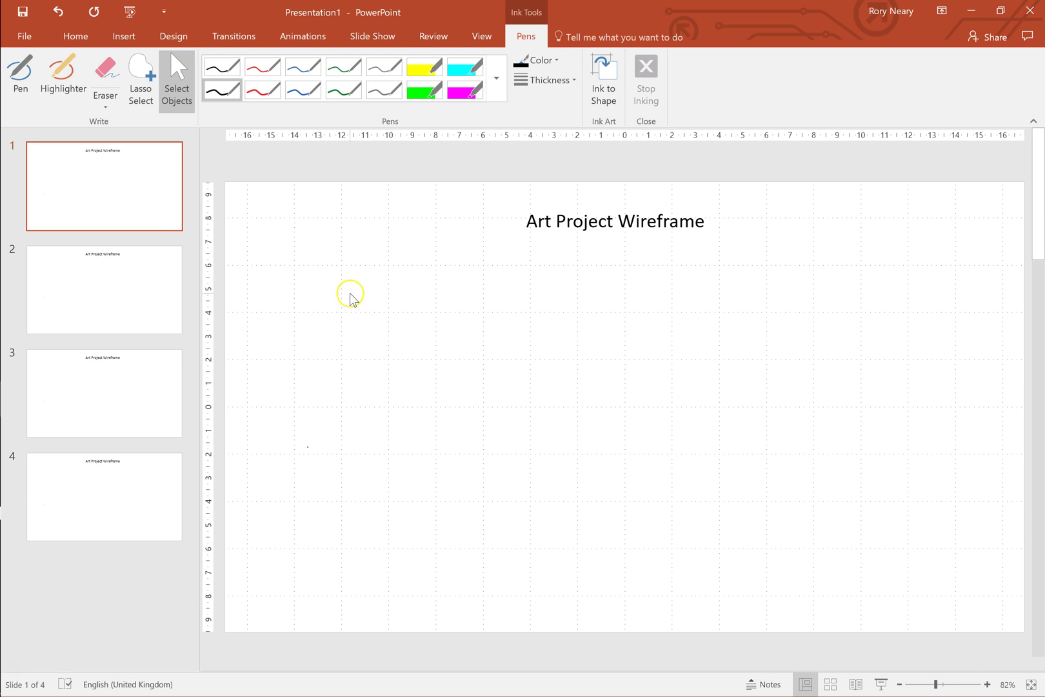
Pick the black pen and ink a large page frame on slide 1
{"action": "left_click", "coordinate": [345, 340]}
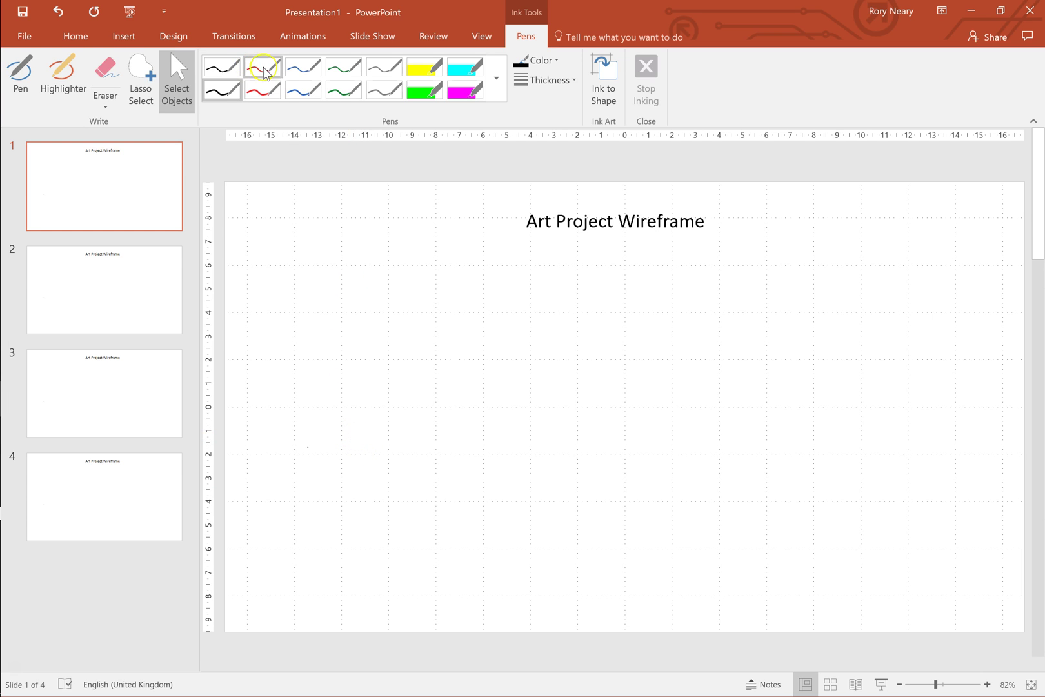
{"action": "left_click", "coordinate": [210, 89]}
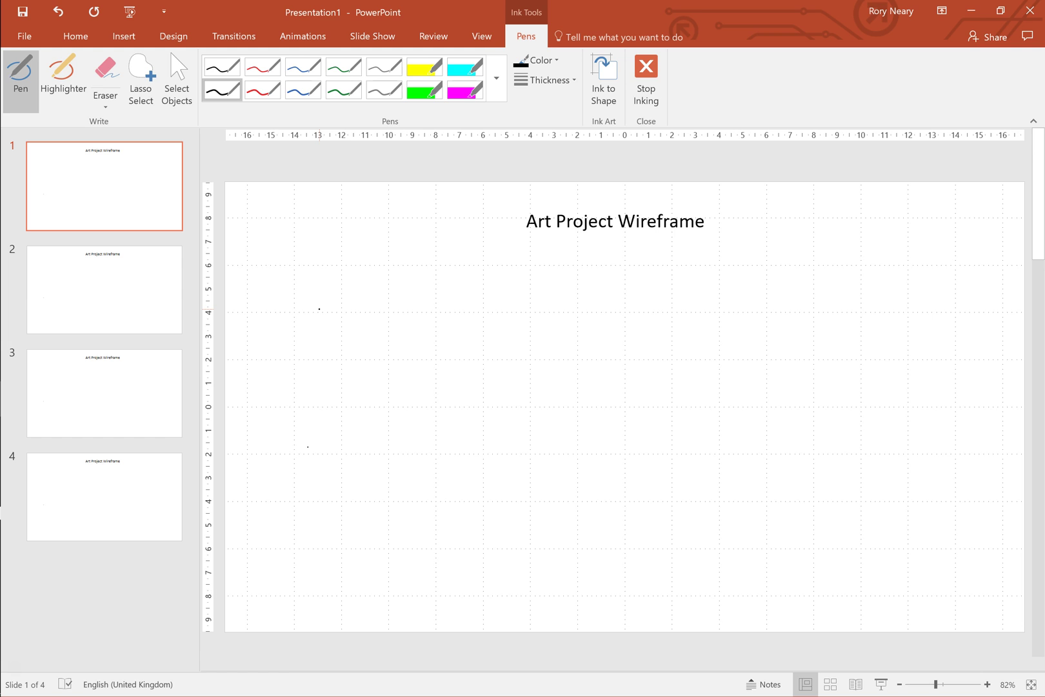
{"action": "mouse_move", "coordinate": [316, 242]}
{"action": "left_mouse_down"}
{"action": "mouse_move", "coordinate": [314, 578]}
{"action": "mouse_move", "coordinate": [380, 245]}
{"action": "mouse_move", "coordinate": [931, 223]}
{"action": "mouse_move", "coordinate": [933, 584]}
{"action": "left_mouse_up"}
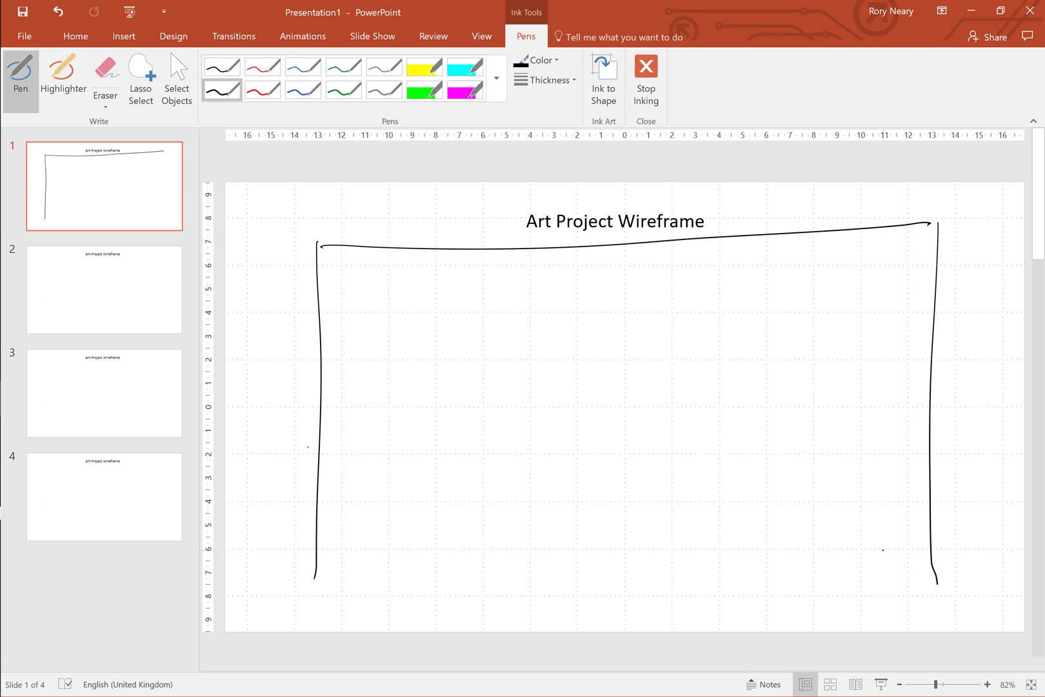
{"action": "left_click_drag", "start_coordinate": [308, 587], "coordinate": [939, 585]}
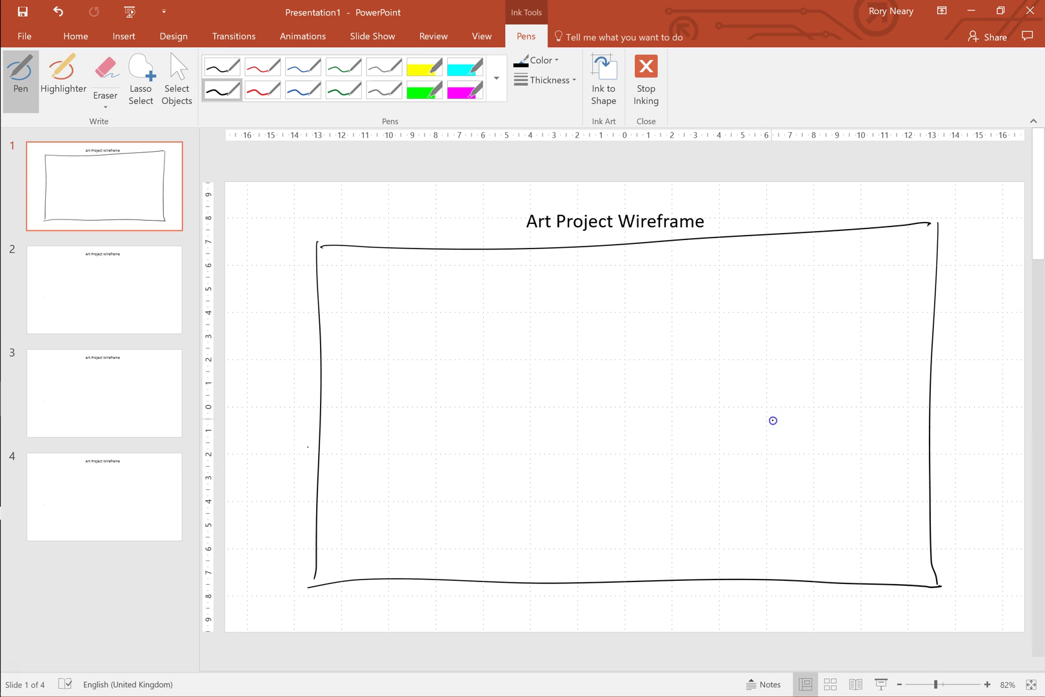
Sketch two small stacked boxes in the frame's lower right and start a label
{"action": "mouse_move", "coordinate": [772, 420]}
{"action": "left_mouse_down"}
{"action": "mouse_move", "coordinate": [769, 470]}
{"action": "mouse_move", "coordinate": [881, 462]}
{"action": "mouse_move", "coordinate": [880, 471]}
{"action": "left_mouse_up"}
{"action": "left_click_drag", "start_coordinate": [765, 470], "coordinate": [874, 469]}
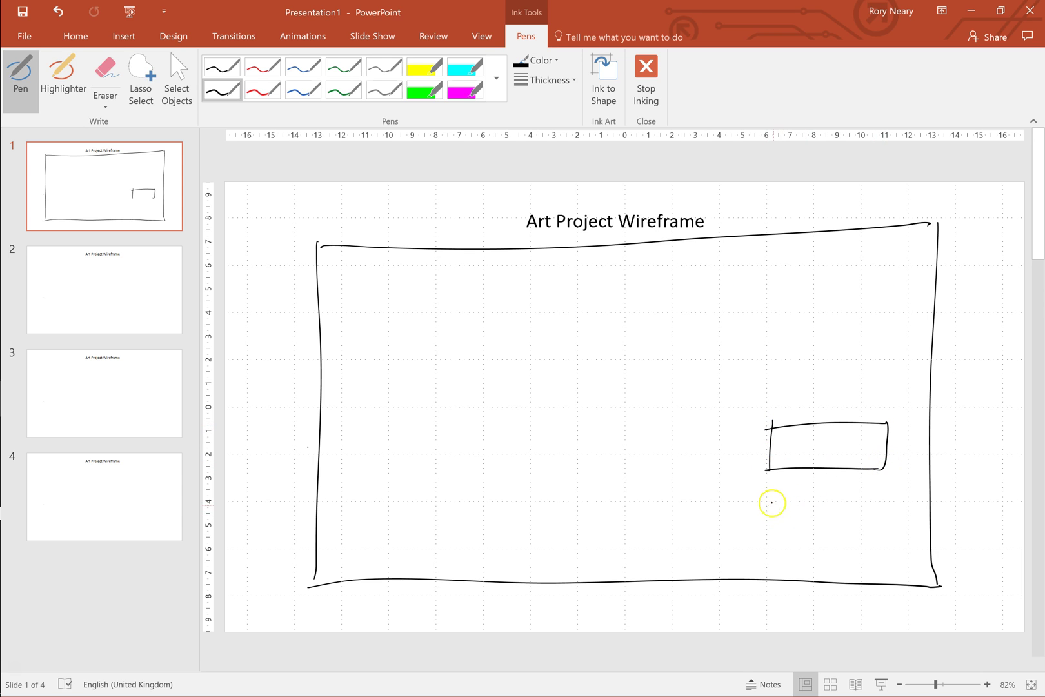
{"action": "mouse_move", "coordinate": [768, 493]}
{"action": "left_mouse_down"}
{"action": "mouse_move", "coordinate": [766, 539]}
{"action": "mouse_move", "coordinate": [890, 499]}
{"action": "mouse_move", "coordinate": [880, 548]}
{"action": "left_mouse_up"}
{"action": "left_click_drag", "start_coordinate": [764, 539], "coordinate": [890, 536]}
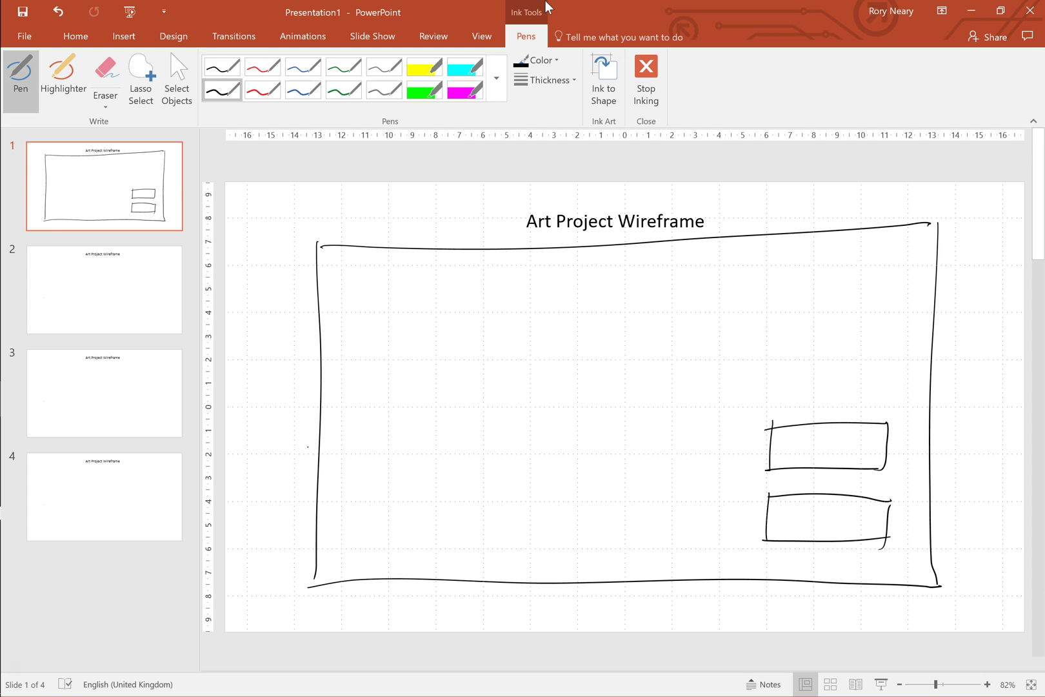
{"action": "mouse_move", "coordinate": [782, 434]}
{"action": "left_mouse_down"}
{"action": "mouse_move", "coordinate": [783, 454]}
{"action": "mouse_move", "coordinate": [801, 440]}
{"action": "left_mouse_up"}
Undo the messy handwriting in the upper box, restoring the box stroke
{"action": "left_click", "coordinate": [806, 438]}
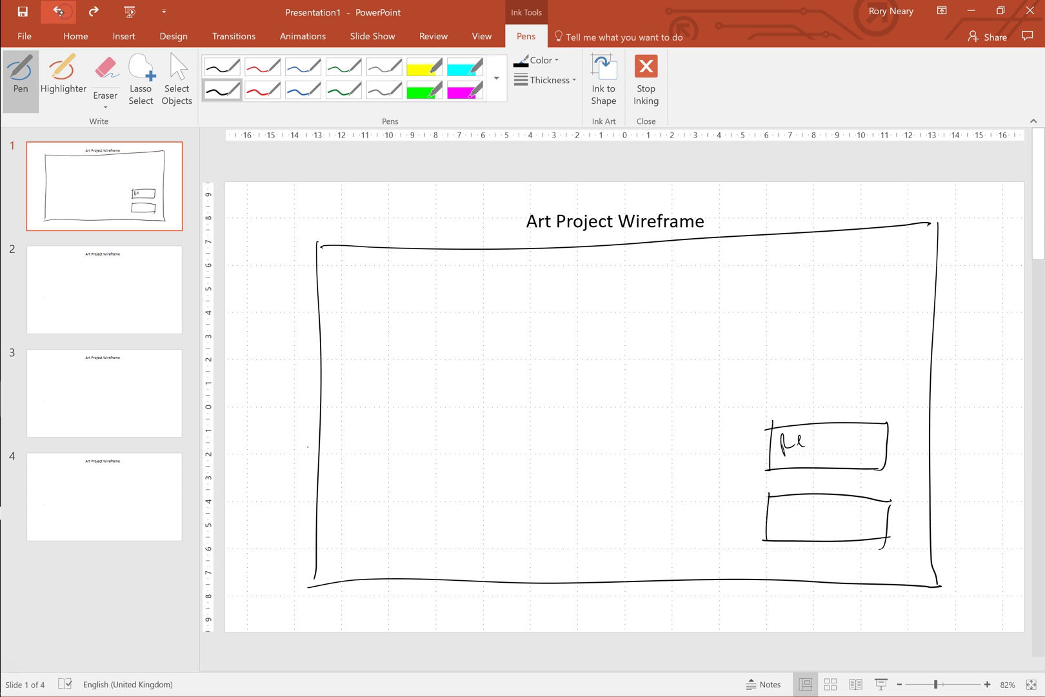
{"action": "left_click", "coordinate": [58, 12]}
{"action": "left_click", "coordinate": [58, 11]}
{"action": "left_click", "coordinate": [58, 12]}
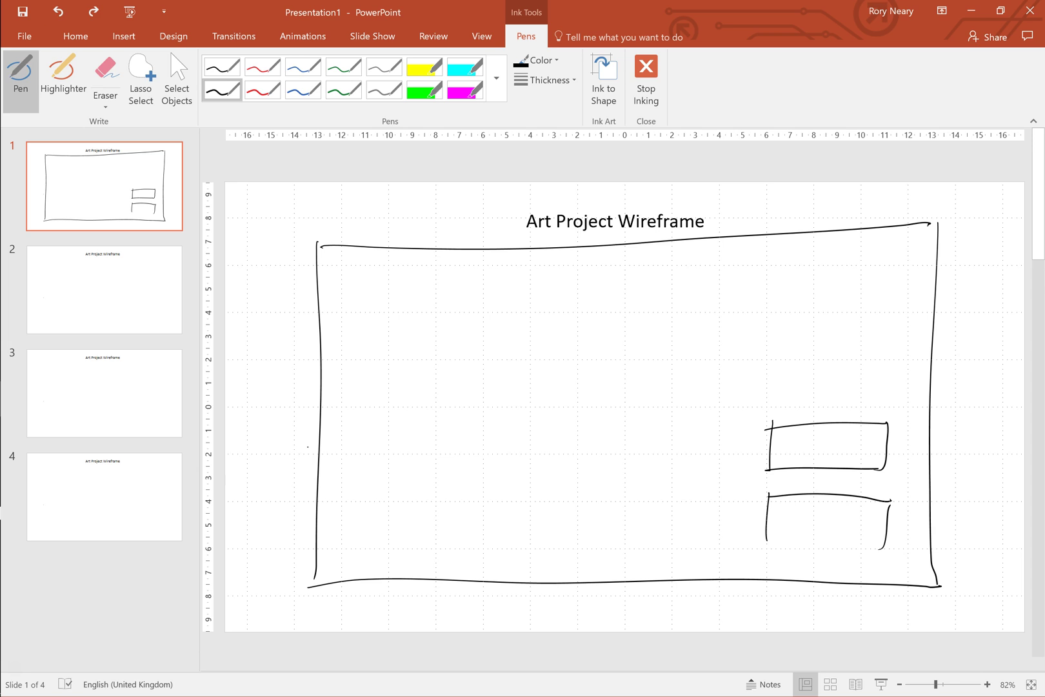
{"action": "left_click", "coordinate": [94, 11]}
Handwrite NEW PROJECT in the upper box and REVIEW PROJECTS in the lower box
{"action": "left_click", "coordinate": [780, 438]}
{"action": "mouse_move", "coordinate": [778, 450]}
{"action": "left_mouse_down"}
{"action": "mouse_move", "coordinate": [789, 449]}
{"action": "mouse_move", "coordinate": [791, 429]}
{"action": "left_mouse_up"}
{"action": "mouse_move", "coordinate": [807, 430]}
{"action": "left_mouse_down"}
{"action": "mouse_move", "coordinate": [799, 441]}
{"action": "mouse_move", "coordinate": [807, 449]}
{"action": "mouse_move", "coordinate": [824, 436]}
{"action": "mouse_move", "coordinate": [839, 449]}
{"action": "mouse_move", "coordinate": [855, 445]}
{"action": "mouse_move", "coordinate": [866, 430]}
{"action": "mouse_move", "coordinate": [878, 444]}
{"action": "mouse_move", "coordinate": [877, 427]}
{"action": "mouse_move", "coordinate": [900, 434]}
{"action": "left_mouse_up"}
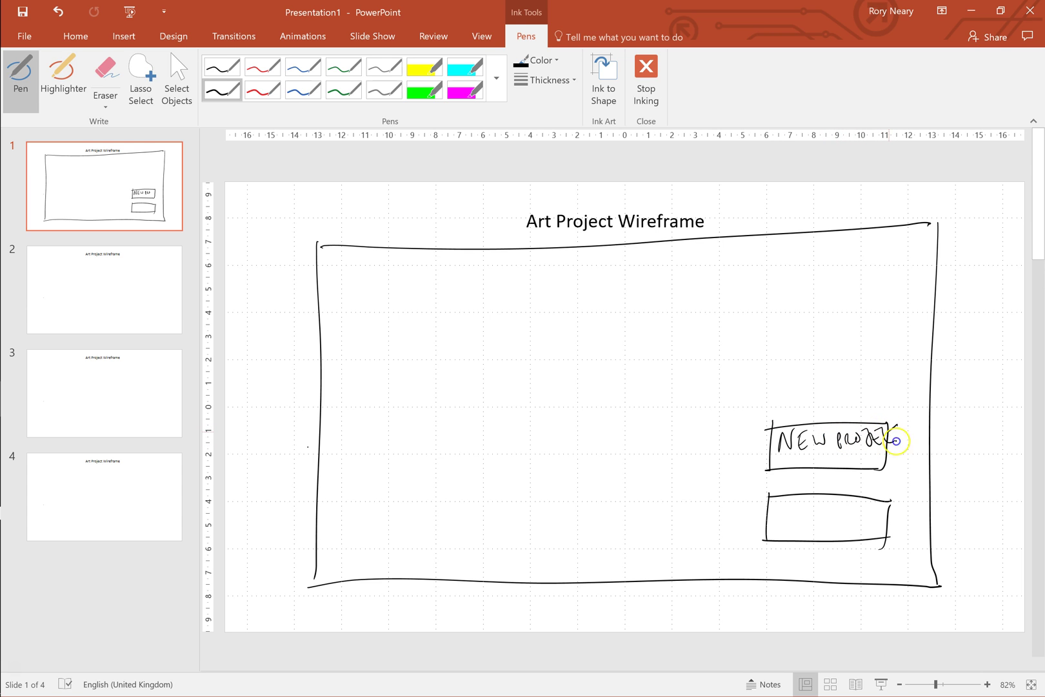
{"action": "left_click", "coordinate": [789, 515]}
{"action": "mouse_move", "coordinate": [772, 508]}
{"action": "left_mouse_down"}
{"action": "mouse_move", "coordinate": [777, 520]}
{"action": "mouse_move", "coordinate": [782, 507]}
{"action": "left_mouse_up"}
{"action": "mouse_move", "coordinate": [788, 507]}
{"action": "left_mouse_down"}
{"action": "mouse_move", "coordinate": [787, 523]}
{"action": "mouse_move", "coordinate": [818, 506]}
{"action": "mouse_move", "coordinate": [829, 516]}
{"action": "mouse_move", "coordinate": [822, 510]}
{"action": "mouse_move", "coordinate": [849, 509]}
{"action": "mouse_move", "coordinate": [831, 547]}
{"action": "mouse_move", "coordinate": [828, 532]}
{"action": "mouse_move", "coordinate": [901, 499]}
{"action": "left_mouse_up"}
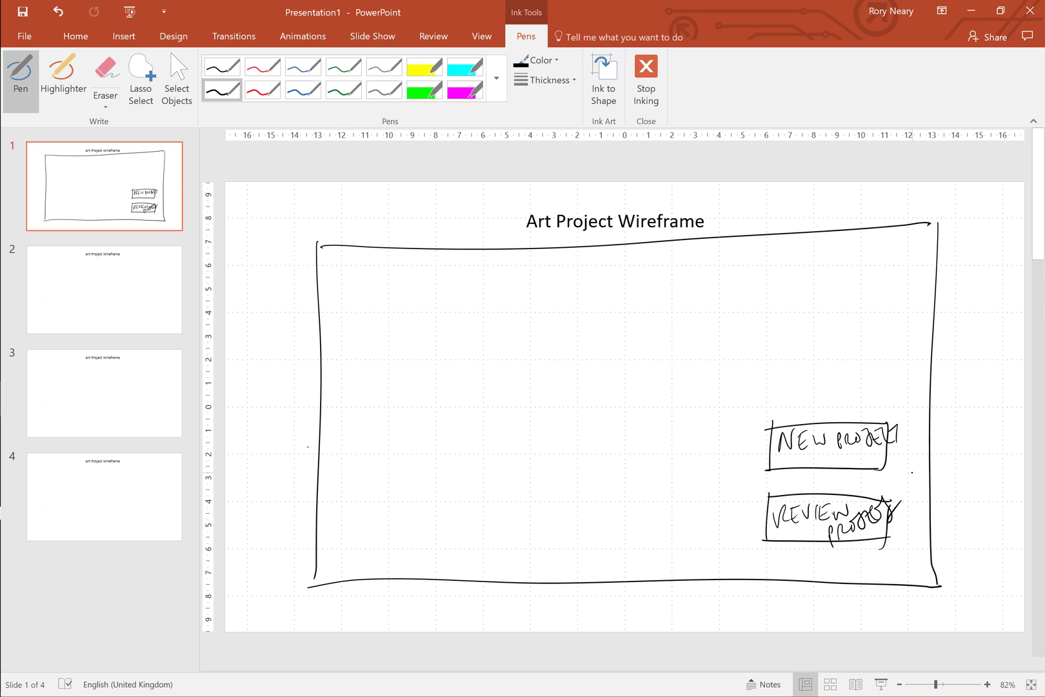
Handwrite IMAGE across the middle of the frame, then go to slide 2
{"action": "left_click_drag", "start_coordinate": [446, 398], "coordinate": [487, 447]}
{"action": "mouse_move", "coordinate": [477, 401]}
{"action": "left_mouse_down"}
{"action": "mouse_move", "coordinate": [509, 366]}
{"action": "mouse_move", "coordinate": [569, 380]}
{"action": "mouse_move", "coordinate": [548, 368]}
{"action": "mouse_move", "coordinate": [582, 389]}
{"action": "left_mouse_up"}
{"action": "left_click_drag", "start_coordinate": [571, 311], "coordinate": [552, 355]}
{"action": "mouse_move", "coordinate": [619, 324]}
{"action": "left_mouse_down"}
{"action": "mouse_move", "coordinate": [606, 374]}
{"action": "mouse_move", "coordinate": [664, 352]}
{"action": "left_mouse_up"}
{"action": "left_click", "coordinate": [623, 304]}
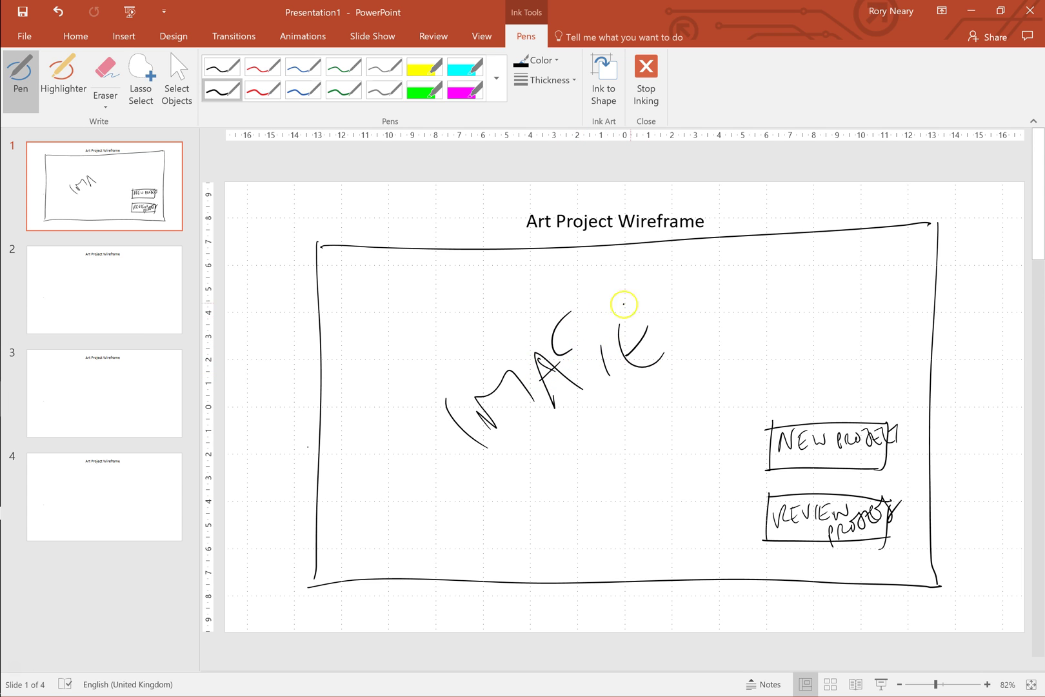
{"action": "left_click_drag", "start_coordinate": [640, 303], "coordinate": [616, 319]}
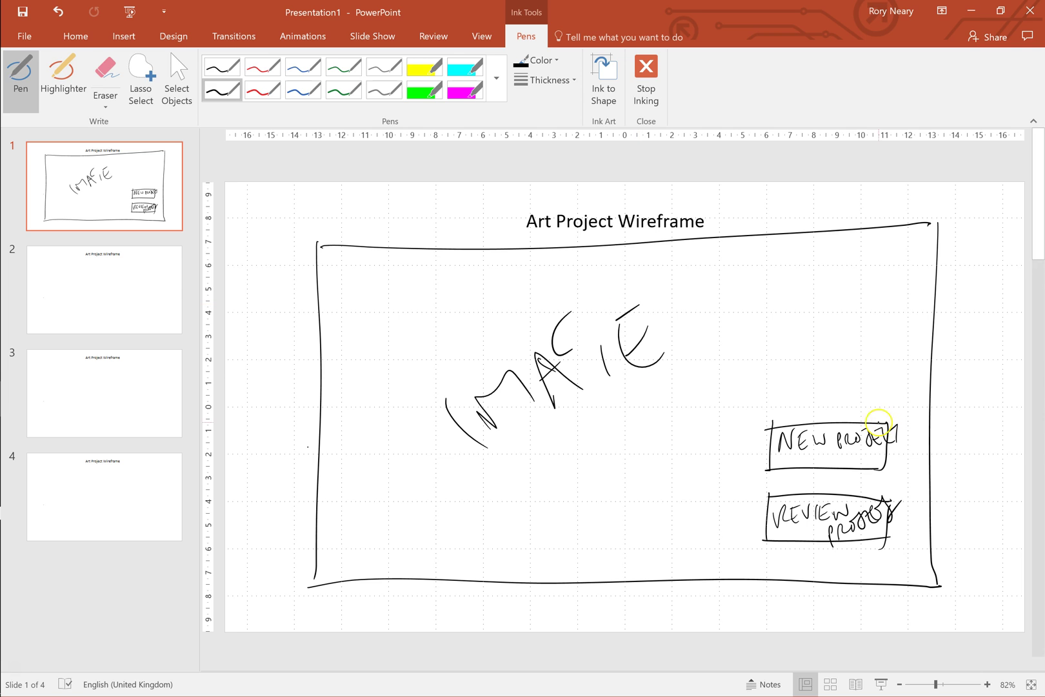
{"action": "left_click", "coordinate": [853, 446]}
{"action": "key", "text": "Page_Down"}
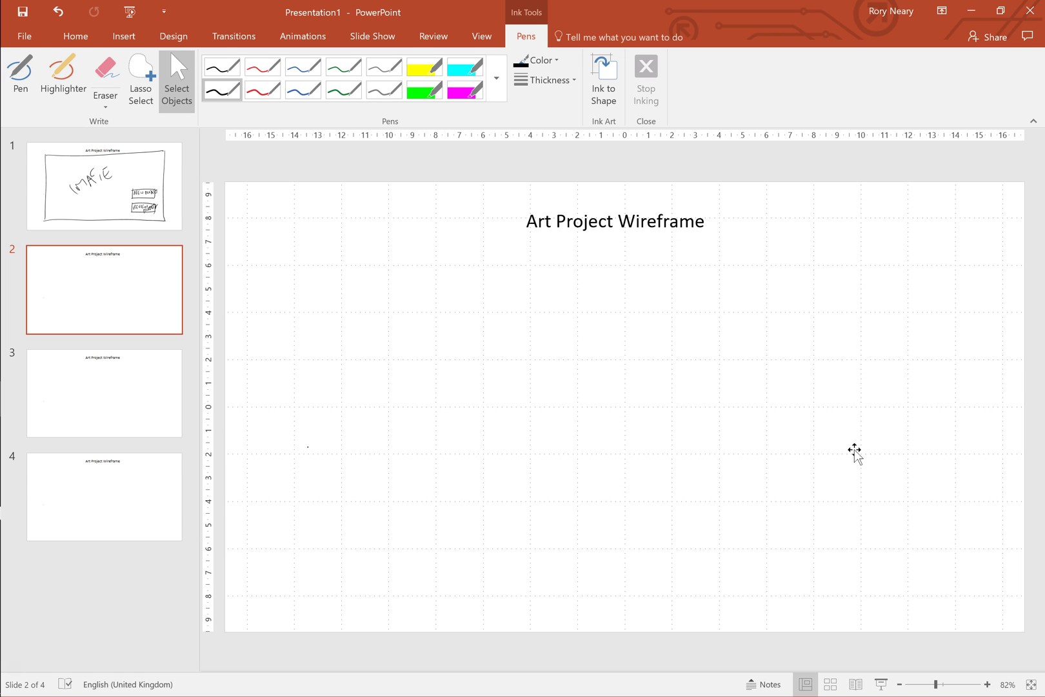
Lower the slide 2 title slightly and handwrite NEW PROJECT beside it in black ink
{"action": "left_click", "coordinate": [754, 199]}
{"action": "left_click_drag", "start_coordinate": [754, 200], "coordinate": [810, 245]}
{"action": "left_click", "coordinate": [222, 90]}
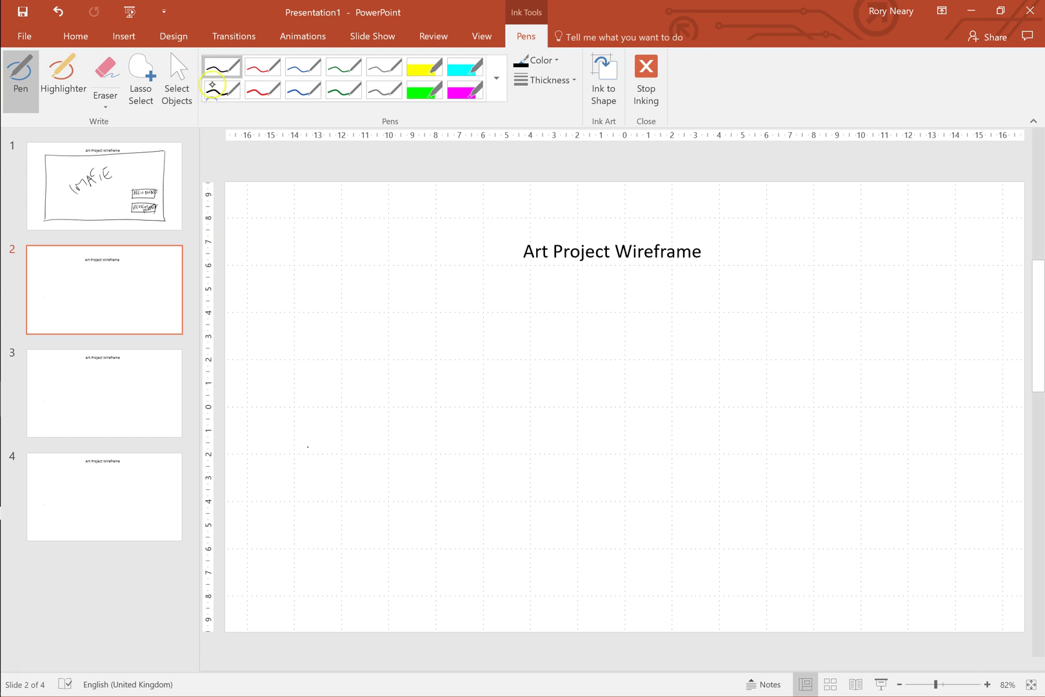
{"action": "mouse_move", "coordinate": [772, 252]}
{"action": "left_mouse_down"}
{"action": "mouse_move", "coordinate": [774, 243]}
{"action": "mouse_move", "coordinate": [790, 250]}
{"action": "mouse_move", "coordinate": [794, 227]}
{"action": "left_mouse_up"}
{"action": "mouse_move", "coordinate": [805, 250]}
{"action": "left_mouse_down"}
{"action": "mouse_move", "coordinate": [806, 233]}
{"action": "mouse_move", "coordinate": [825, 245]}
{"action": "mouse_move", "coordinate": [932, 221]}
{"action": "mouse_move", "coordinate": [958, 233]}
{"action": "mouse_move", "coordinate": [954, 256]}
{"action": "left_mouse_up"}
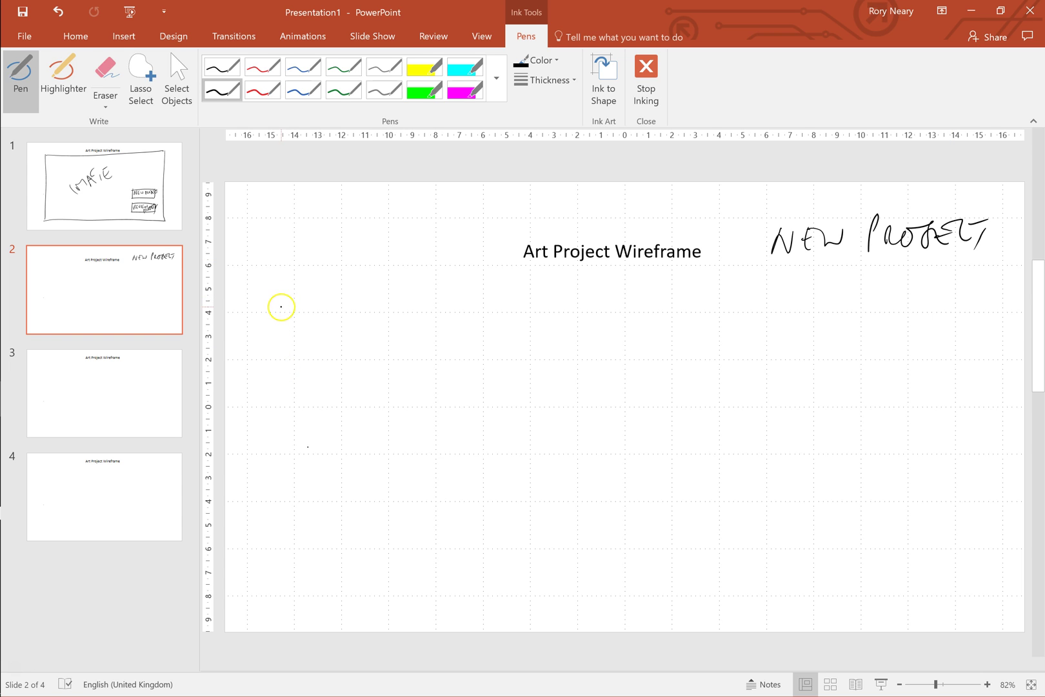
Ink the large image frame and a first field box to its right
{"action": "mouse_move", "coordinate": [288, 298]}
{"action": "left_mouse_down"}
{"action": "mouse_move", "coordinate": [288, 444]}
{"action": "mouse_move", "coordinate": [350, 290]}
{"action": "mouse_move", "coordinate": [521, 293]}
{"action": "mouse_move", "coordinate": [522, 454]}
{"action": "left_mouse_up"}
{"action": "left_click_drag", "start_coordinate": [286, 458], "coordinate": [534, 447]}
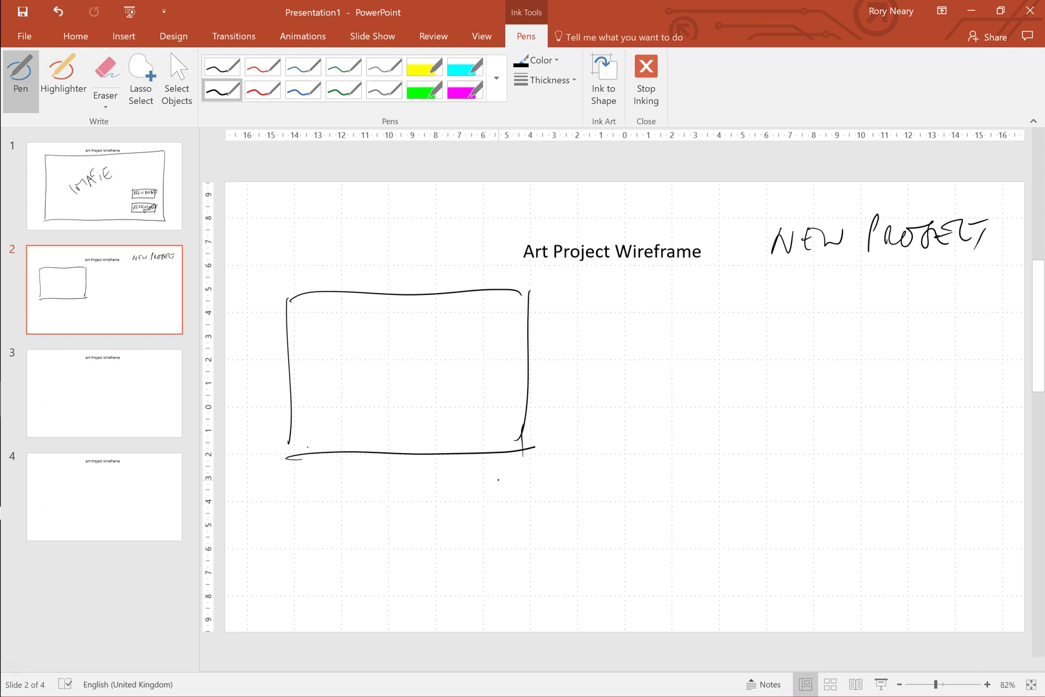
{"action": "mouse_move", "coordinate": [574, 291]}
{"action": "left_mouse_down"}
{"action": "mouse_move", "coordinate": [576, 326]}
{"action": "mouse_move", "coordinate": [599, 281]}
{"action": "mouse_move", "coordinate": [763, 281]}
{"action": "mouse_move", "coordinate": [767, 307]}
{"action": "left_mouse_up"}
{"action": "left_click_drag", "start_coordinate": [605, 316], "coordinate": [760, 311]}
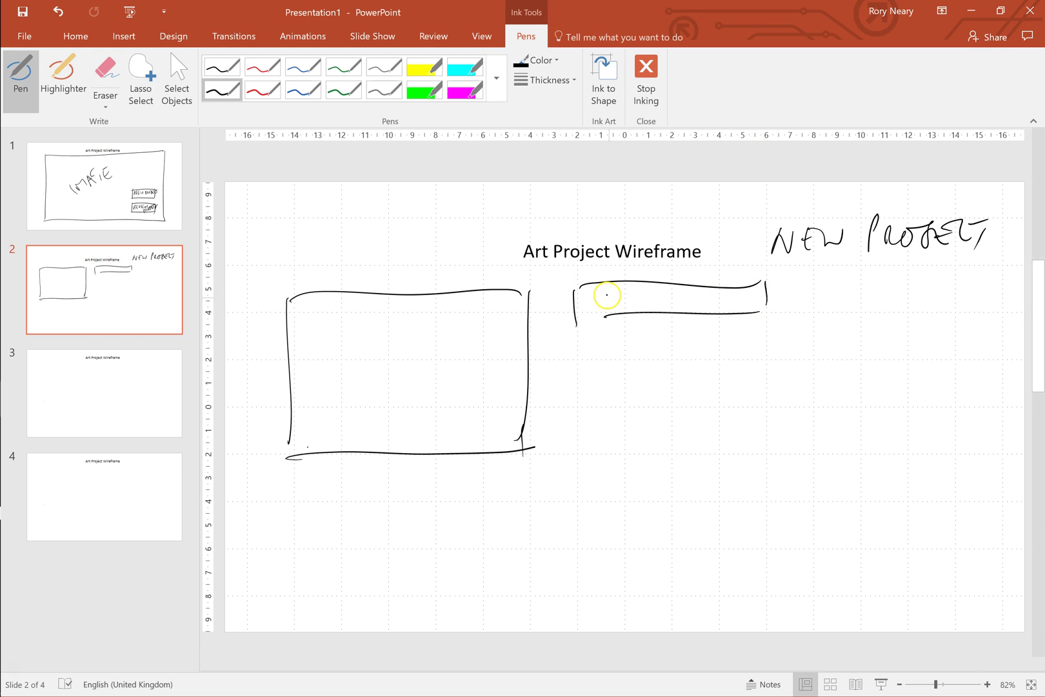
Label the field NAME OF PROJECT and add a second box labelled USER
{"action": "mouse_move", "coordinate": [606, 294]}
{"action": "left_mouse_down"}
{"action": "mouse_move", "coordinate": [641, 302]}
{"action": "mouse_move", "coordinate": [658, 290]}
{"action": "mouse_move", "coordinate": [656, 300]}
{"action": "left_mouse_up"}
{"action": "left_click_drag", "start_coordinate": [582, 340], "coordinate": [584, 376]}
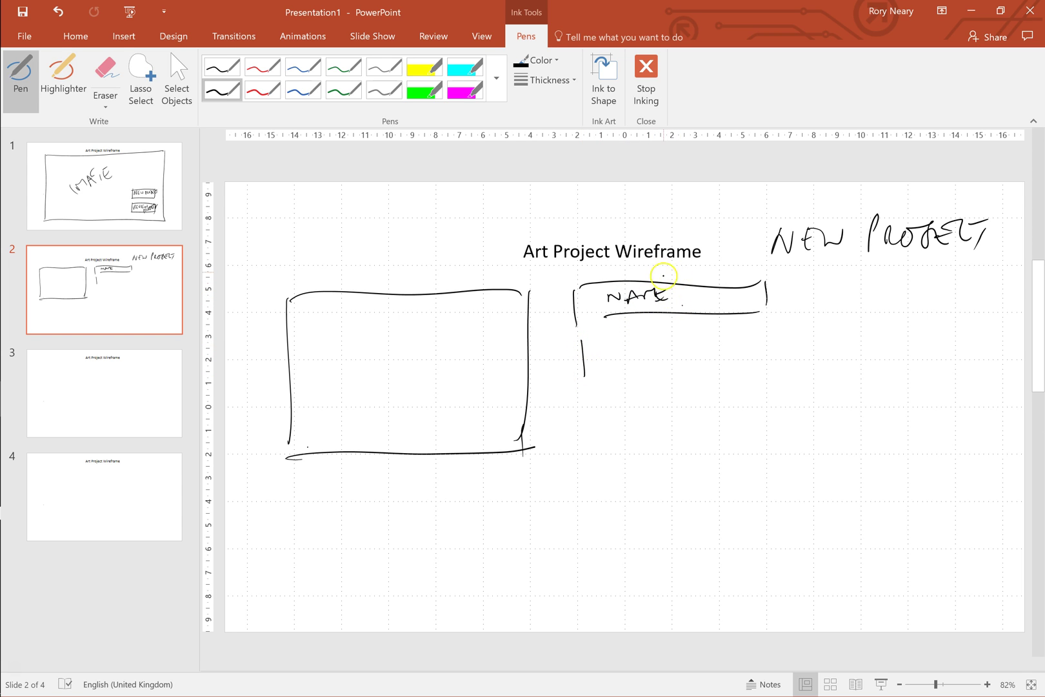
{"action": "mouse_move", "coordinate": [678, 291]}
{"action": "left_mouse_down"}
{"action": "mouse_move", "coordinate": [693, 312]}
{"action": "mouse_move", "coordinate": [703, 295]}
{"action": "left_mouse_up"}
{"action": "left_click_drag", "start_coordinate": [722, 303], "coordinate": [792, 288]}
{"action": "left_click_drag", "start_coordinate": [804, 284], "coordinate": [798, 301]}
{"action": "mouse_move", "coordinate": [582, 329]}
{"action": "left_mouse_down"}
{"action": "mouse_move", "coordinate": [762, 328]}
{"action": "mouse_move", "coordinate": [771, 364]}
{"action": "left_mouse_up"}
{"action": "left_click_drag", "start_coordinate": [589, 378], "coordinate": [754, 366]}
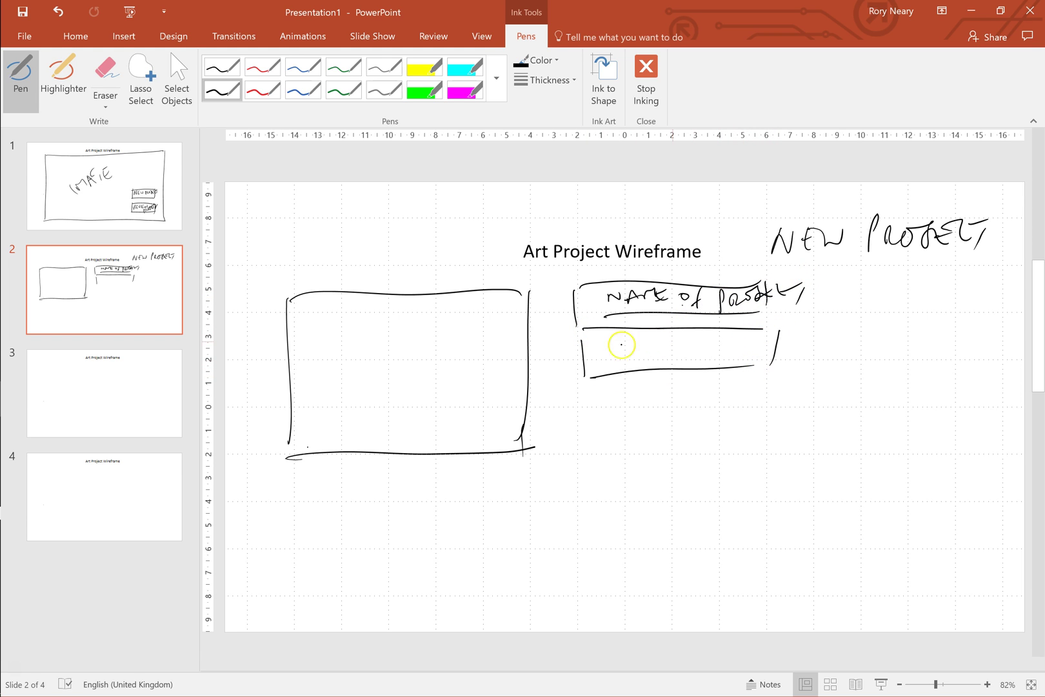
{"action": "mouse_move", "coordinate": [600, 340]}
{"action": "left_mouse_down"}
{"action": "mouse_move", "coordinate": [624, 342]}
{"action": "mouse_move", "coordinate": [637, 359]}
{"action": "mouse_move", "coordinate": [667, 353]}
{"action": "mouse_move", "coordinate": [672, 364]}
{"action": "left_mouse_up"}
{"action": "left_click_drag", "start_coordinate": [672, 342], "coordinate": [700, 355]}
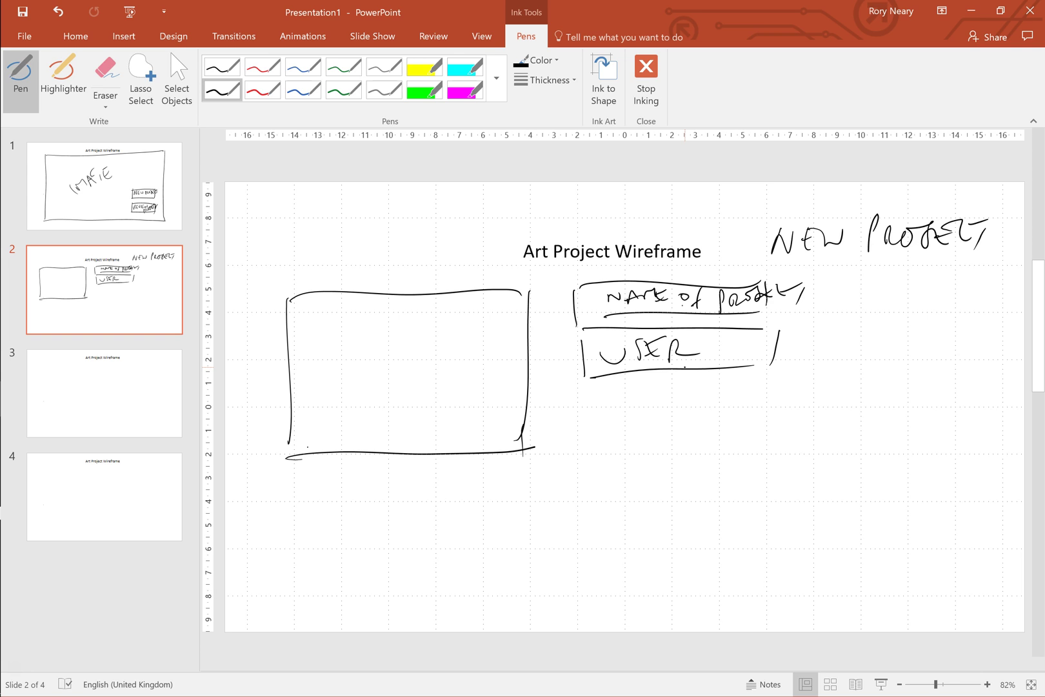
Write FINAL IMAGE inside the large frame
{"action": "left_click_drag", "start_coordinate": [332, 366], "coordinate": [340, 394]}
{"action": "mouse_move", "coordinate": [353, 394]}
{"action": "left_mouse_down"}
{"action": "mouse_move", "coordinate": [366, 363]}
{"action": "mouse_move", "coordinate": [380, 373]}
{"action": "left_mouse_up"}
{"action": "mouse_move", "coordinate": [389, 374]}
{"action": "left_mouse_down"}
{"action": "mouse_move", "coordinate": [401, 345]}
{"action": "mouse_move", "coordinate": [419, 365]}
{"action": "left_mouse_up"}
{"action": "mouse_move", "coordinate": [438, 343]}
{"action": "left_mouse_down"}
{"action": "mouse_move", "coordinate": [438, 358]}
{"action": "mouse_move", "coordinate": [483, 338]}
{"action": "left_mouse_up"}
{"action": "mouse_move", "coordinate": [323, 310]}
{"action": "left_mouse_down"}
{"action": "mouse_move", "coordinate": [315, 352]}
{"action": "mouse_move", "coordinate": [321, 335]}
{"action": "left_mouse_up"}
{"action": "mouse_move", "coordinate": [330, 342]}
{"action": "left_mouse_down"}
{"action": "mouse_move", "coordinate": [334, 324]}
{"action": "mouse_move", "coordinate": [356, 330]}
{"action": "left_mouse_up"}
{"action": "mouse_move", "coordinate": [369, 313]}
{"action": "left_mouse_down"}
{"action": "mouse_move", "coordinate": [370, 323]}
{"action": "mouse_move", "coordinate": [418, 300]}
{"action": "left_mouse_up"}
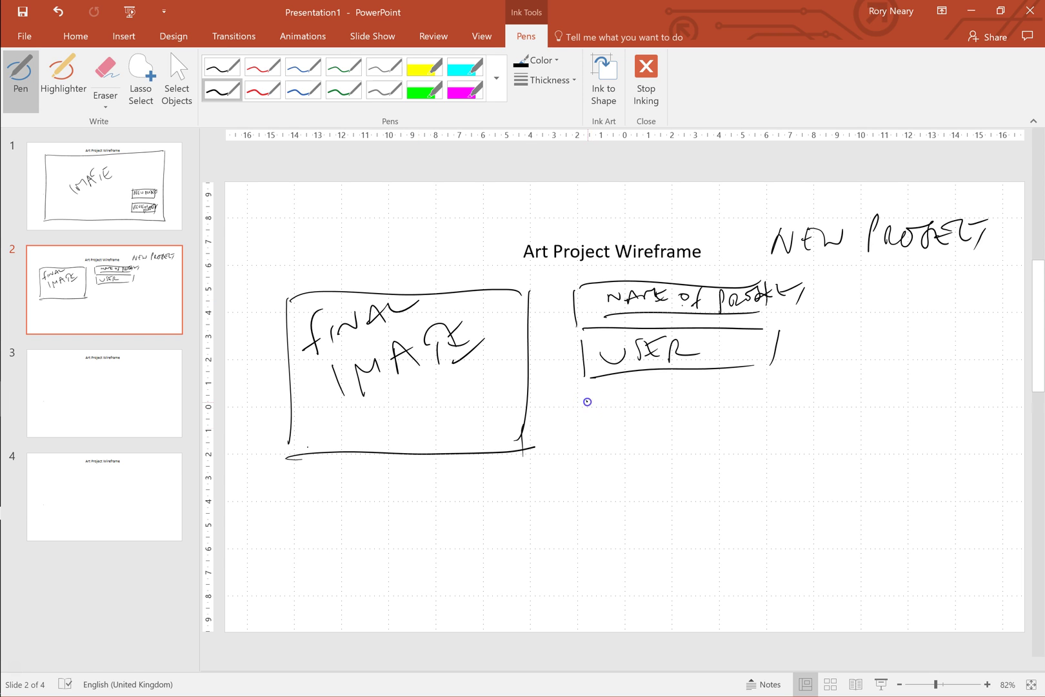
Ink field boxes labelled TEACHER NAME, DATE START and DATE END below USER
{"action": "mouse_move", "coordinate": [587, 400]}
{"action": "left_mouse_down"}
{"action": "mouse_move", "coordinate": [586, 430]}
{"action": "mouse_move", "coordinate": [775, 403]}
{"action": "mouse_move", "coordinate": [780, 436]}
{"action": "left_mouse_up"}
{"action": "left_click_drag", "start_coordinate": [595, 436], "coordinate": [779, 446]}
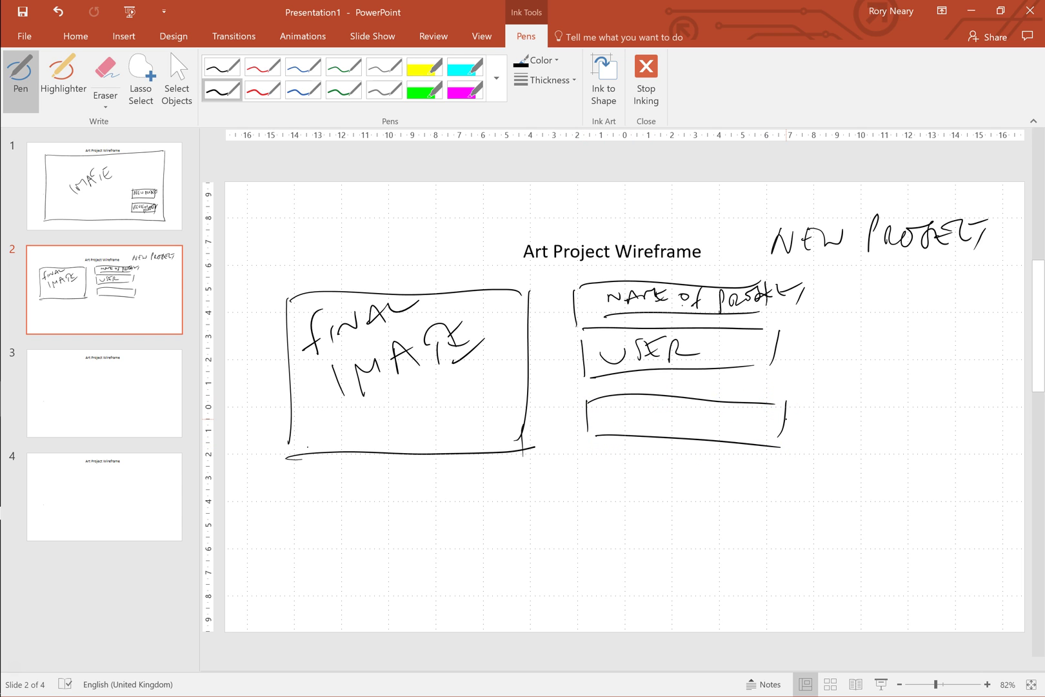
{"action": "mouse_move", "coordinate": [599, 407]}
{"action": "left_mouse_down"}
{"action": "mouse_move", "coordinate": [615, 405]}
{"action": "mouse_move", "coordinate": [611, 426]}
{"action": "left_mouse_up"}
{"action": "mouse_move", "coordinate": [618, 420]}
{"action": "left_mouse_down"}
{"action": "mouse_move", "coordinate": [639, 408]}
{"action": "mouse_move", "coordinate": [649, 419]}
{"action": "mouse_move", "coordinate": [736, 415]}
{"action": "mouse_move", "coordinate": [731, 422]}
{"action": "mouse_move", "coordinate": [774, 411]}
{"action": "left_mouse_up"}
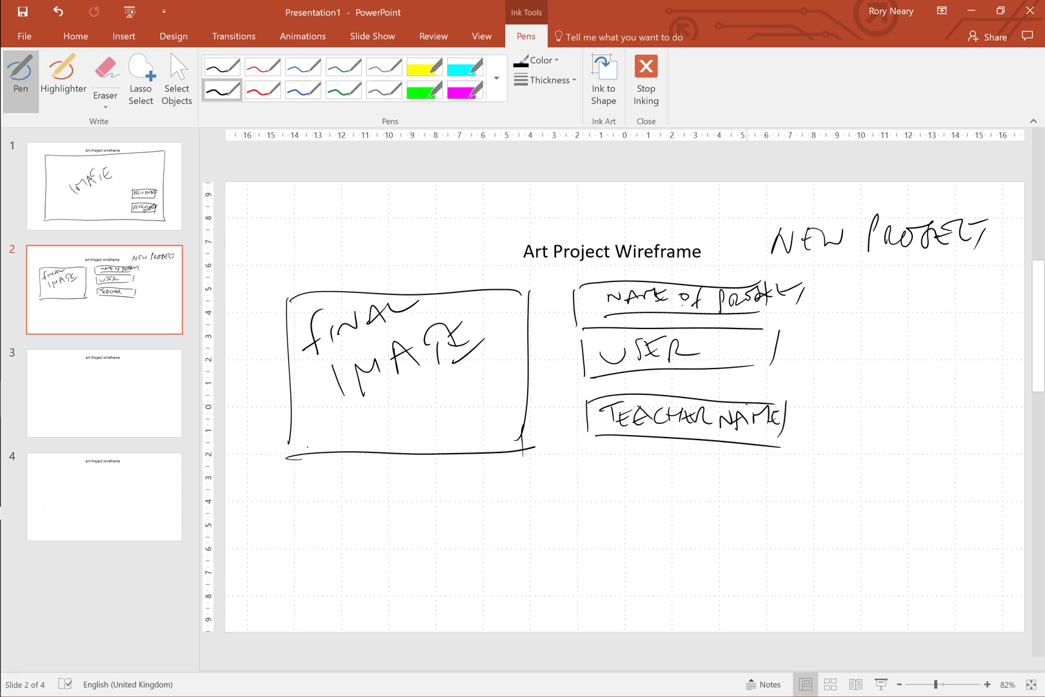
{"action": "mouse_move", "coordinate": [591, 467]}
{"action": "left_mouse_down"}
{"action": "mouse_move", "coordinate": [592, 510]}
{"action": "mouse_move", "coordinate": [795, 455]}
{"action": "mouse_move", "coordinate": [775, 511]}
{"action": "left_mouse_up"}
{"action": "left_click_drag", "start_coordinate": [599, 506], "coordinate": [734, 510]}
{"action": "mouse_move", "coordinate": [604, 478]}
{"action": "left_mouse_down"}
{"action": "mouse_move", "coordinate": [606, 500]}
{"action": "mouse_move", "coordinate": [629, 477]}
{"action": "mouse_move", "coordinate": [652, 491]}
{"action": "mouse_move", "coordinate": [723, 482]}
{"action": "mouse_move", "coordinate": [738, 492]}
{"action": "mouse_move", "coordinate": [777, 465]}
{"action": "mouse_move", "coordinate": [766, 495]}
{"action": "left_mouse_up"}
{"action": "left_click_drag", "start_coordinate": [588, 537], "coordinate": [587, 564]}
{"action": "mouse_move", "coordinate": [592, 536]}
{"action": "left_mouse_down"}
{"action": "mouse_move", "coordinate": [769, 529]}
{"action": "mouse_move", "coordinate": [592, 578]}
{"action": "mouse_move", "coordinate": [599, 553]}
{"action": "mouse_move", "coordinate": [633, 566]}
{"action": "mouse_move", "coordinate": [657, 545]}
{"action": "mouse_move", "coordinate": [730, 567]}
{"action": "mouse_move", "coordinate": [741, 535]}
{"action": "mouse_move", "coordinate": [759, 567]}
{"action": "left_mouse_up"}
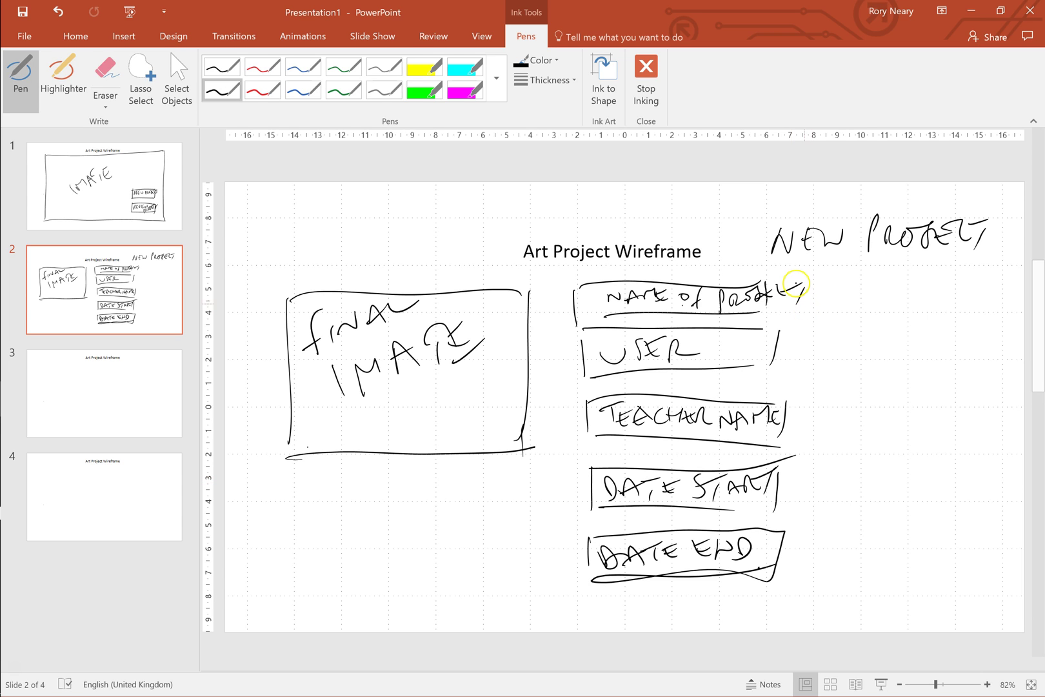
Draw a tall column at the slide's right with a small box at its top
{"action": "mouse_move", "coordinate": [837, 290]}
{"action": "left_mouse_down"}
{"action": "mouse_move", "coordinate": [851, 573]}
{"action": "mouse_move", "coordinate": [1005, 282]}
{"action": "left_mouse_up"}
{"action": "left_click_drag", "start_coordinate": [1002, 297], "coordinate": [985, 605]}
{"action": "left_click_drag", "start_coordinate": [945, 589], "coordinate": [848, 585]}
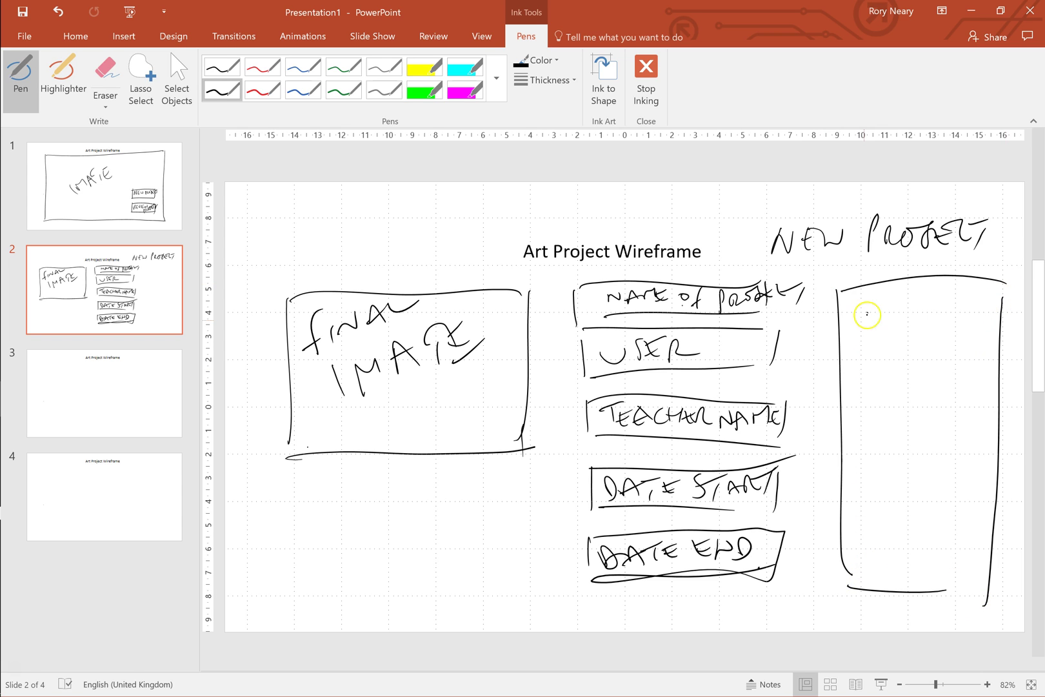
{"action": "left_click_drag", "start_coordinate": [867, 311], "coordinate": [866, 367]}
{"action": "mouse_move", "coordinate": [867, 308]}
{"action": "left_mouse_down"}
{"action": "mouse_move", "coordinate": [965, 308]}
{"action": "mouse_move", "coordinate": [961, 364]}
{"action": "left_mouse_up"}
{"action": "mouse_move", "coordinate": [963, 369]}
{"action": "left_mouse_down"}
{"action": "mouse_move", "coordinate": [863, 371]}
{"action": "mouse_move", "coordinate": [871, 446]}
{"action": "left_mouse_up"}
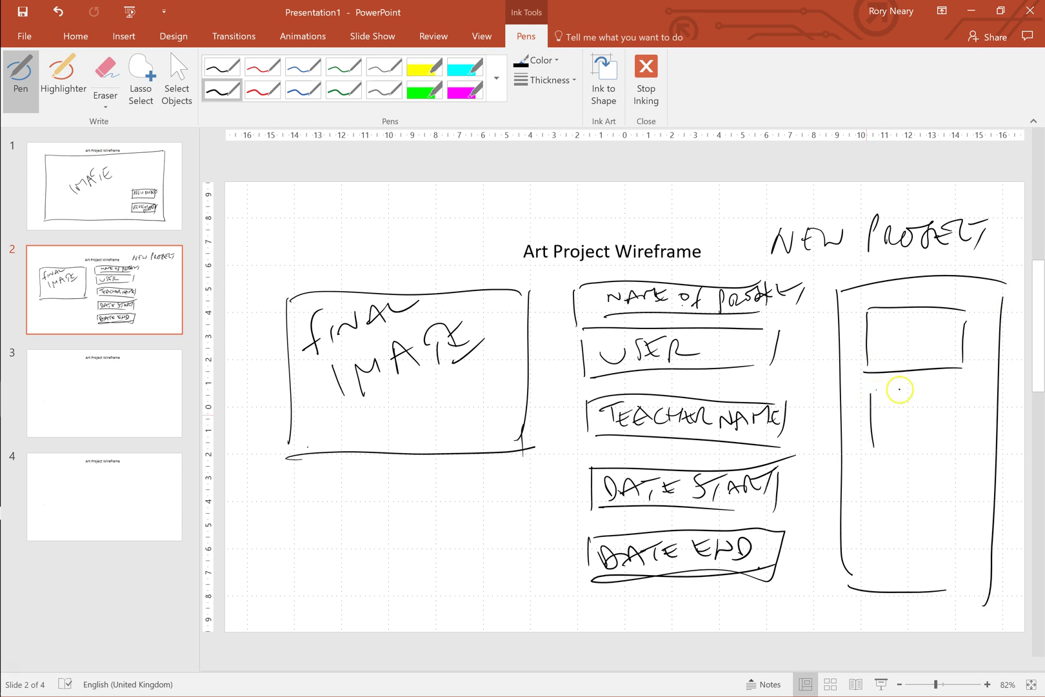
Add a second small box in the column and number the first two 10 and 9
{"action": "left_click_drag", "start_coordinate": [874, 387], "coordinate": [966, 385]}
{"action": "left_click_drag", "start_coordinate": [961, 395], "coordinate": [961, 432]}
{"action": "left_click_drag", "start_coordinate": [862, 449], "coordinate": [933, 451]}
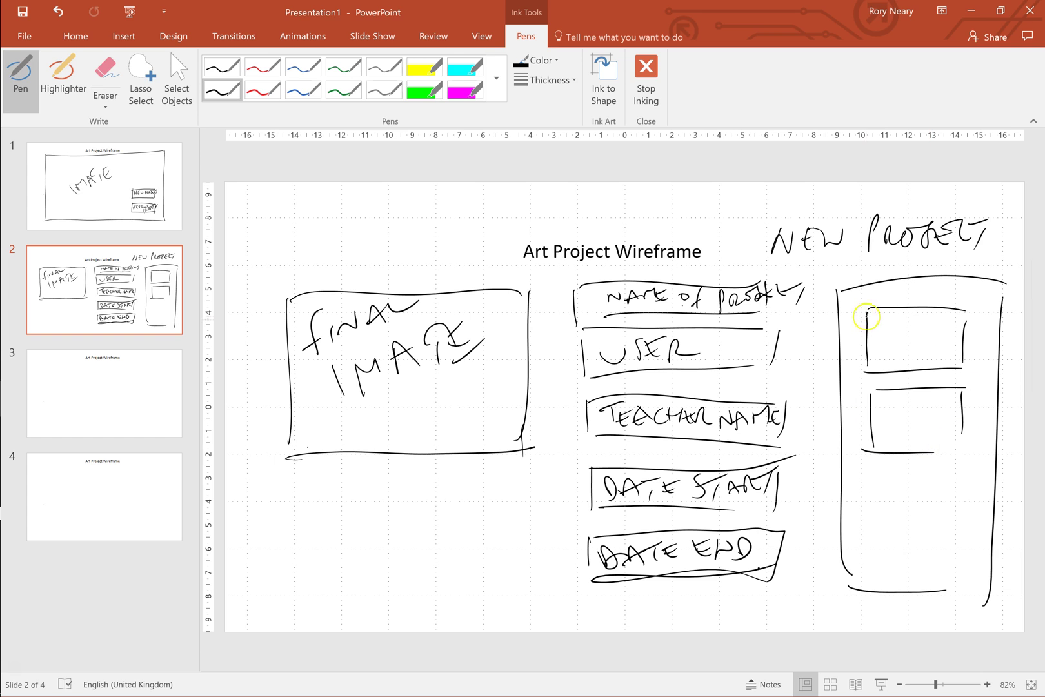
{"action": "left_click_drag", "start_coordinate": [886, 313], "coordinate": [885, 314]}
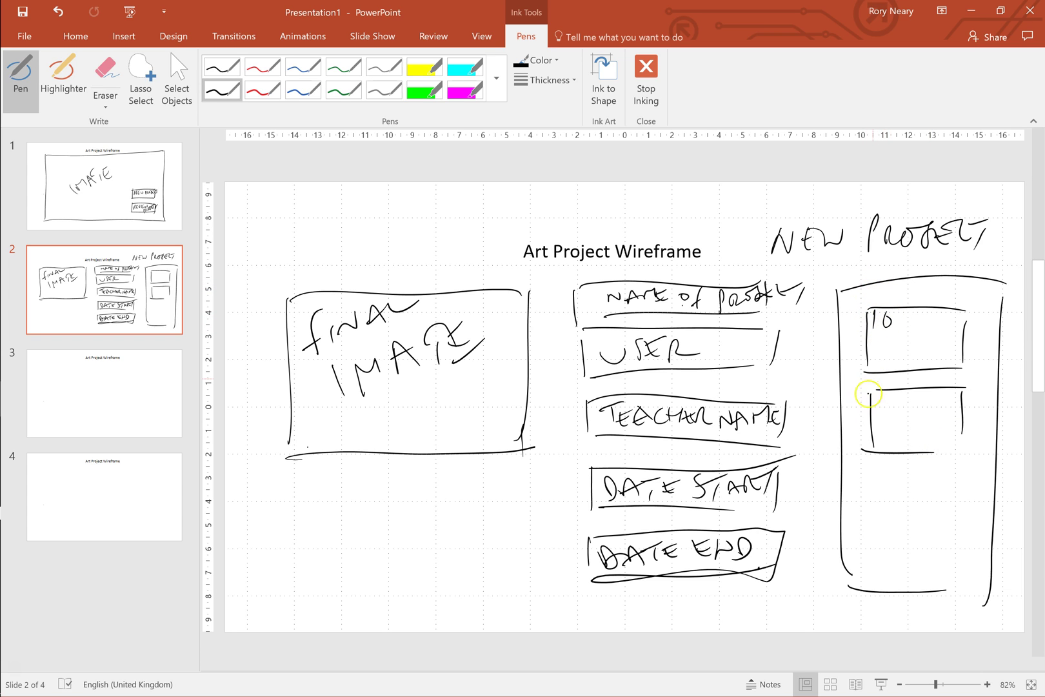
{"action": "left_click_drag", "start_coordinate": [891, 397], "coordinate": [889, 418]}
{"action": "mouse_move", "coordinate": [878, 469]}
{"action": "left_mouse_down"}
{"action": "mouse_move", "coordinate": [877, 526]}
{"action": "mouse_move", "coordinate": [963, 468]}
{"action": "left_mouse_up"}
Add two more column boxes numbered 8 and 7
{"action": "left_click_drag", "start_coordinate": [960, 481], "coordinate": [959, 510]}
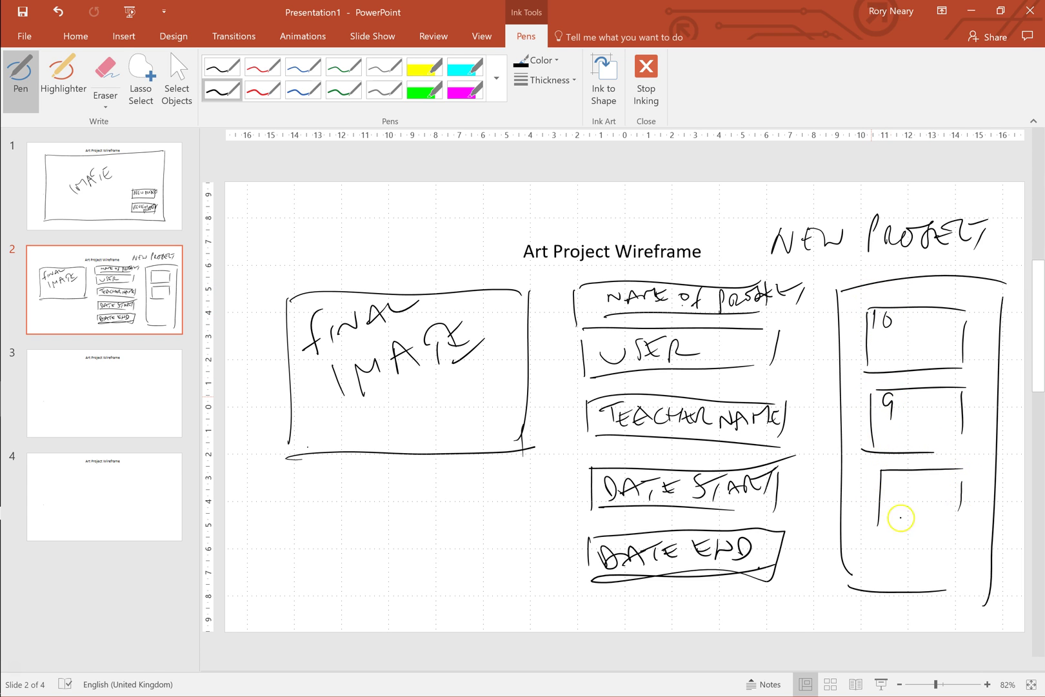
{"action": "left_click_drag", "start_coordinate": [880, 534], "coordinate": [947, 529]}
{"action": "left_click_drag", "start_coordinate": [905, 480], "coordinate": [900, 482]}
{"action": "left_click_drag", "start_coordinate": [879, 554], "coordinate": [880, 583]}
{"action": "left_click_drag", "start_coordinate": [881, 553], "coordinate": [943, 553]}
{"action": "left_click_drag", "start_coordinate": [957, 565], "coordinate": [958, 588]}
{"action": "mouse_move", "coordinate": [889, 559]}
{"action": "left_mouse_down"}
{"action": "mouse_move", "coordinate": [900, 578]}
{"action": "mouse_move", "coordinate": [913, 566]}
{"action": "left_mouse_up"}
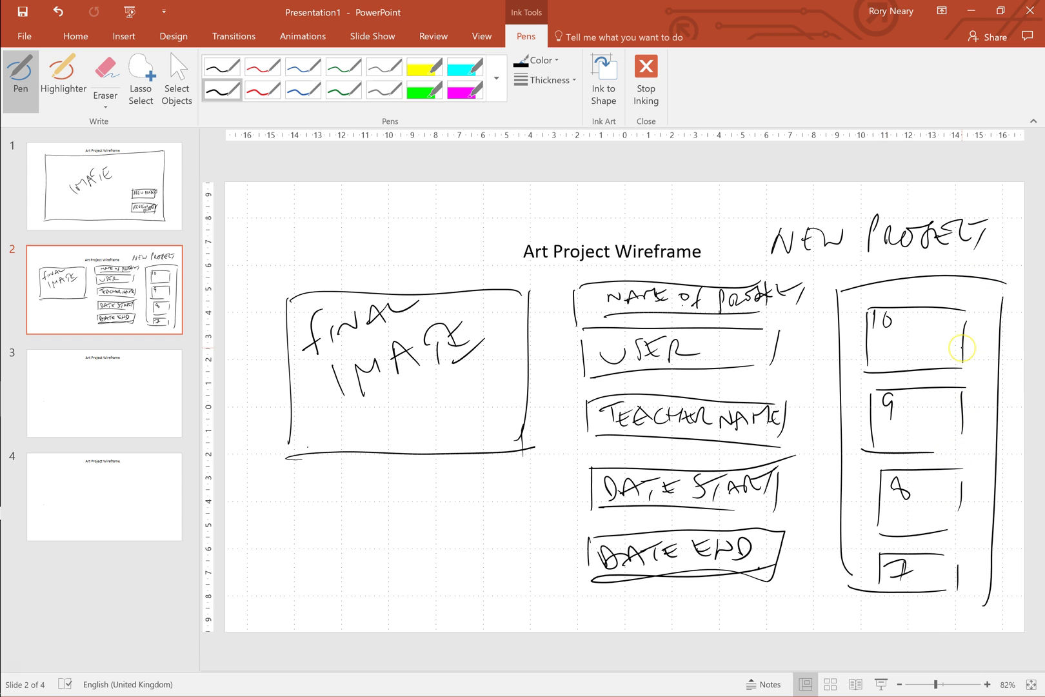
{"action": "left_click_drag", "start_coordinate": [843, 561], "coordinate": [942, 626]}
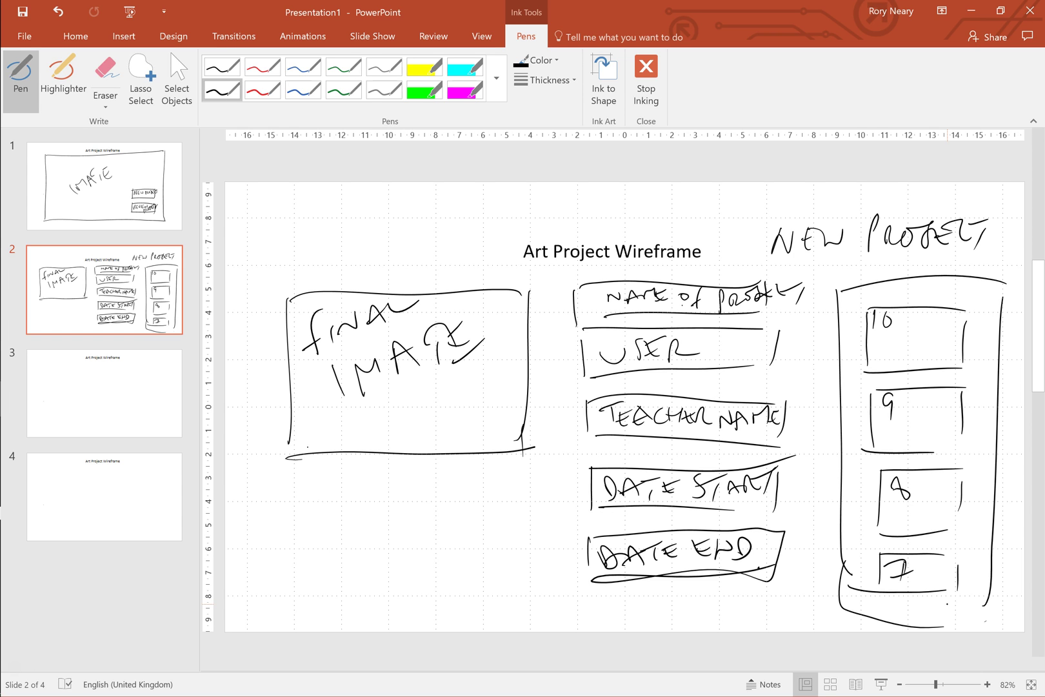
Sketch a NEW LINE ITEM box below DATE END, then move to slide 3
{"action": "left_click_drag", "start_coordinate": [594, 599], "coordinate": [738, 595]}
{"action": "left_click_drag", "start_coordinate": [767, 590], "coordinate": [761, 619]}
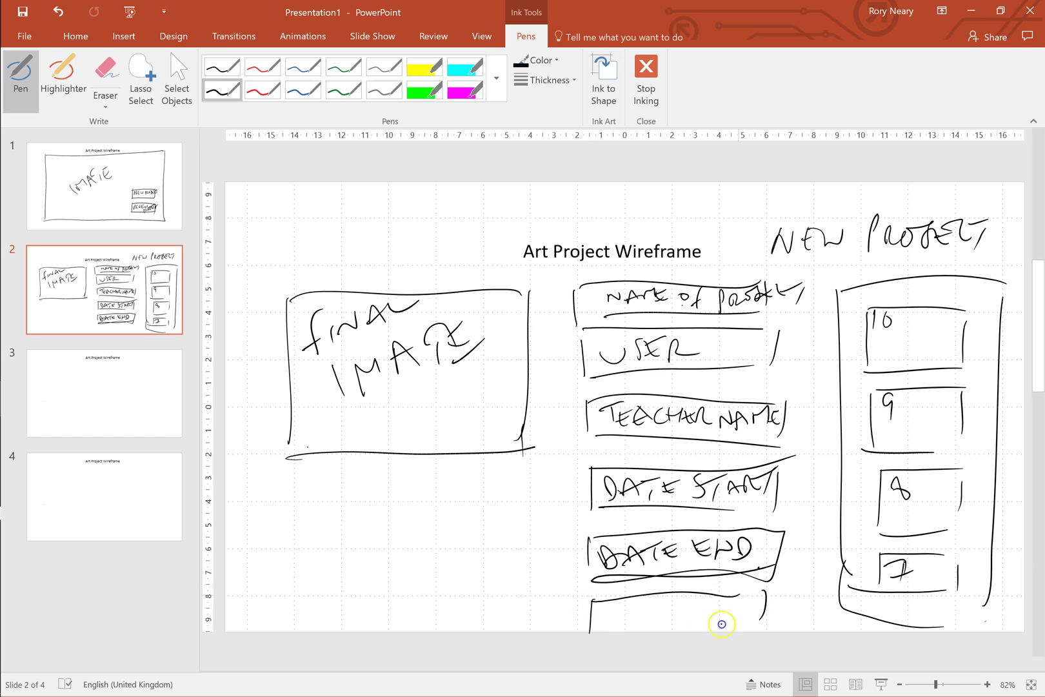
{"action": "left_click_drag", "start_coordinate": [583, 642], "coordinate": [754, 627]}
{"action": "mouse_move", "coordinate": [611, 629]}
{"action": "left_mouse_down"}
{"action": "mouse_move", "coordinate": [620, 613]}
{"action": "mouse_move", "coordinate": [639, 623]}
{"action": "mouse_move", "coordinate": [648, 611]}
{"action": "mouse_move", "coordinate": [742, 611]}
{"action": "mouse_move", "coordinate": [756, 600]}
{"action": "mouse_move", "coordinate": [790, 600]}
{"action": "mouse_move", "coordinate": [793, 618]}
{"action": "left_mouse_up"}
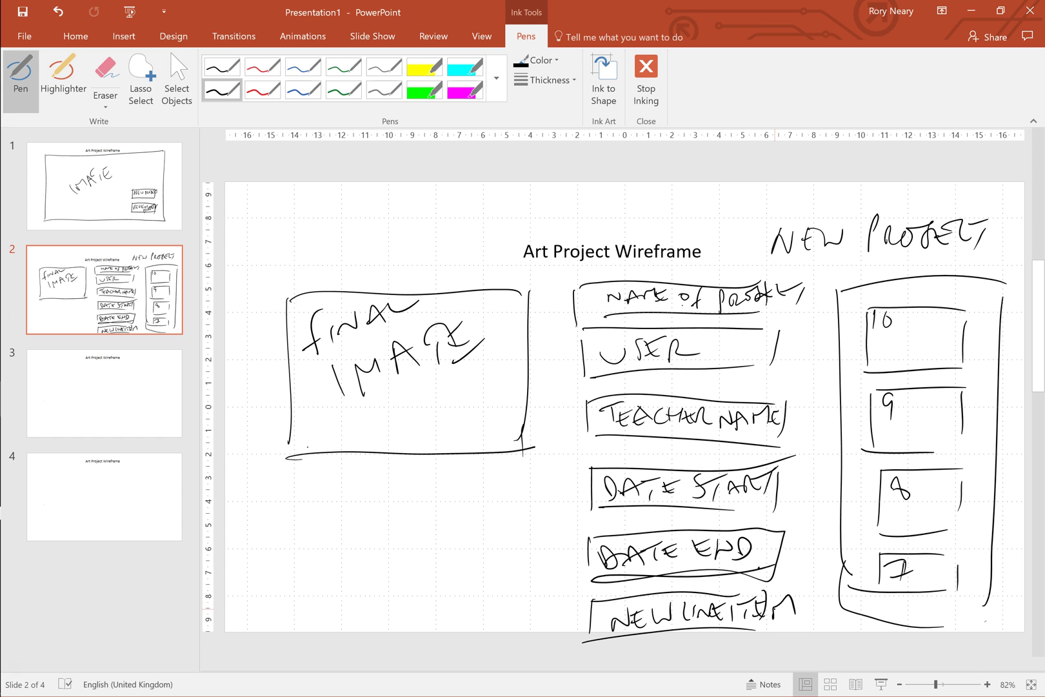
{"action": "key", "text": "Escape"}
{"action": "scroll", "coordinate": [775, 611], "scroll_direction": "down", "scroll_amount": 1}
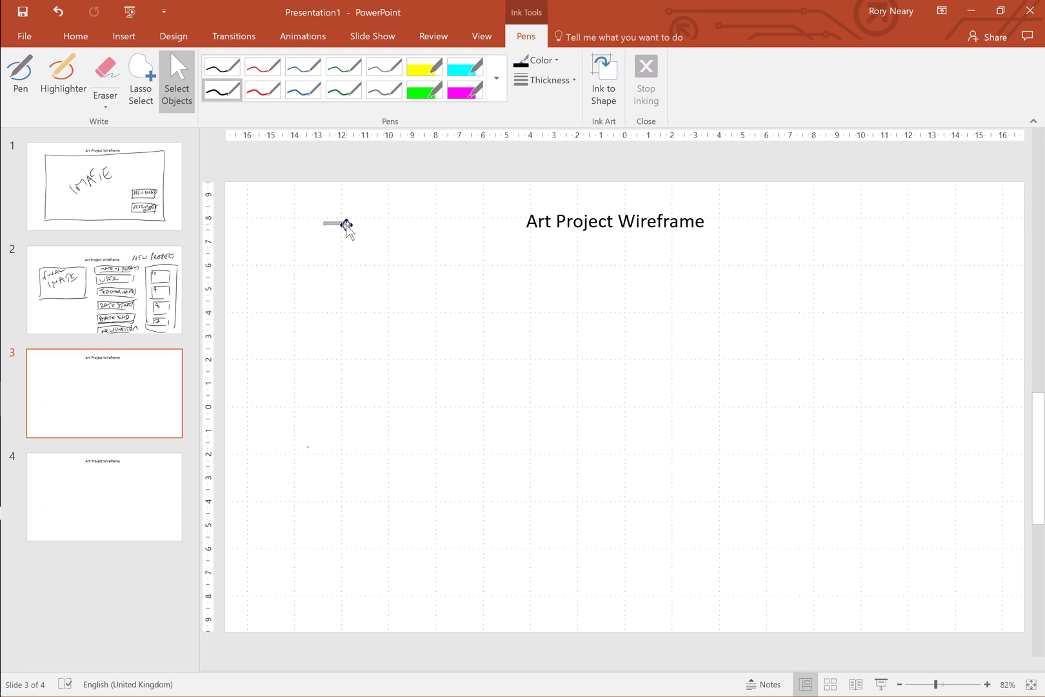
Write NEW LINE ITEM at slide 3's top left in black ink and close its box
{"action": "left_click", "coordinate": [214, 89]}
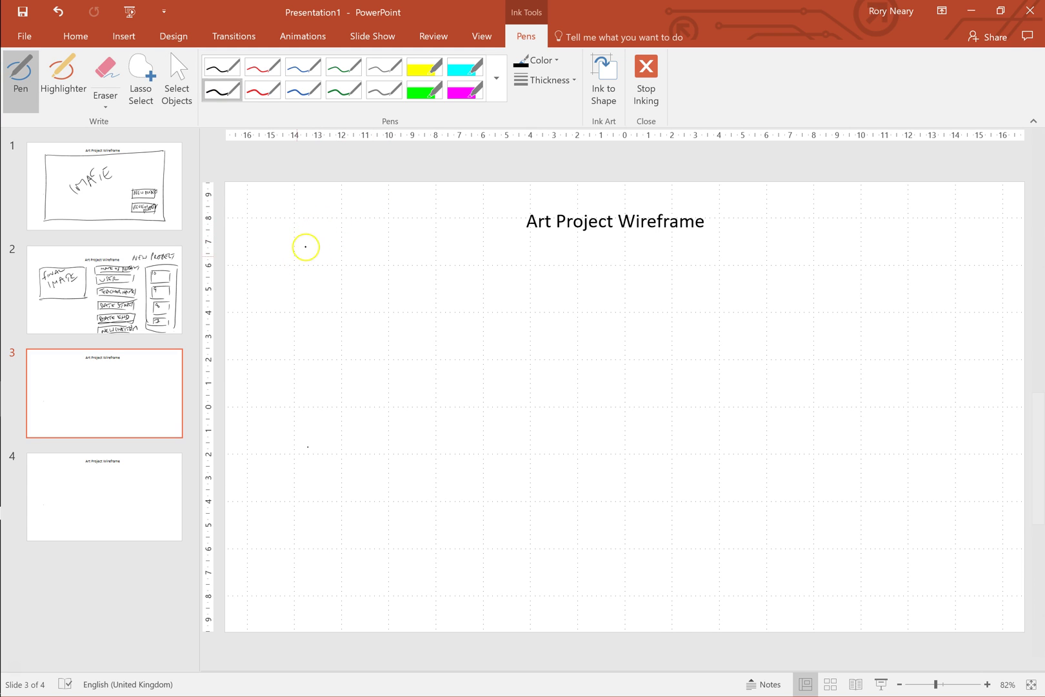
{"action": "mouse_move", "coordinate": [303, 245]}
{"action": "left_mouse_down"}
{"action": "mouse_move", "coordinate": [330, 249]}
{"action": "mouse_move", "coordinate": [361, 228]}
{"action": "mouse_move", "coordinate": [443, 227]}
{"action": "mouse_move", "coordinate": [401, 273]}
{"action": "mouse_move", "coordinate": [450, 259]}
{"action": "mouse_move", "coordinate": [436, 258]}
{"action": "mouse_move", "coordinate": [473, 274]}
{"action": "mouse_move", "coordinate": [489, 265]}
{"action": "left_mouse_up"}
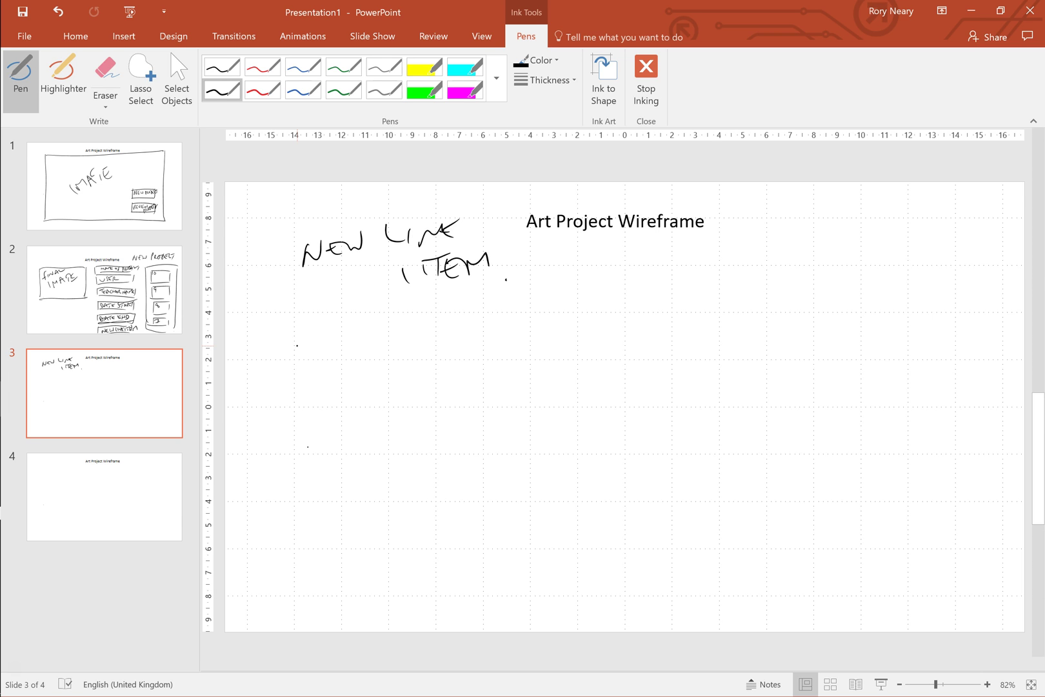
{"action": "mouse_move", "coordinate": [294, 276]}
{"action": "left_mouse_down"}
{"action": "mouse_move", "coordinate": [293, 380]}
{"action": "mouse_move", "coordinate": [425, 263]}
{"action": "mouse_move", "coordinate": [488, 262]}
{"action": "left_mouse_up"}
{"action": "left_click_drag", "start_coordinate": [492, 278], "coordinate": [490, 373]}
{"action": "left_click_drag", "start_coordinate": [296, 379], "coordinate": [485, 373]}
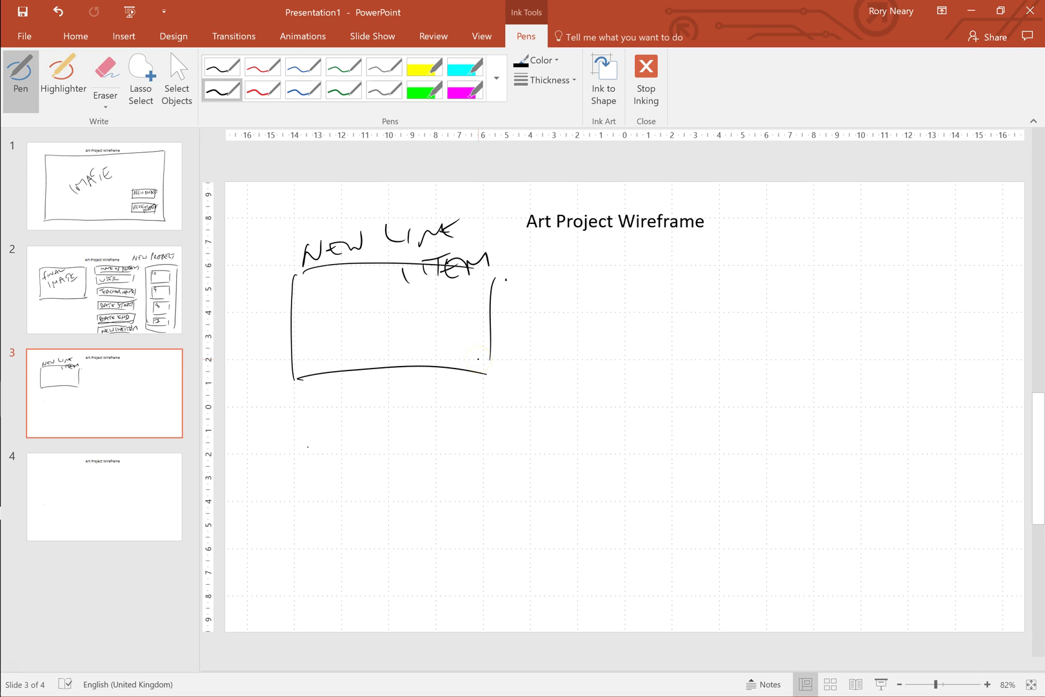
Draw a slider in the top box and an empty box below it
{"action": "left_click_drag", "start_coordinate": [294, 429], "coordinate": [296, 569]}
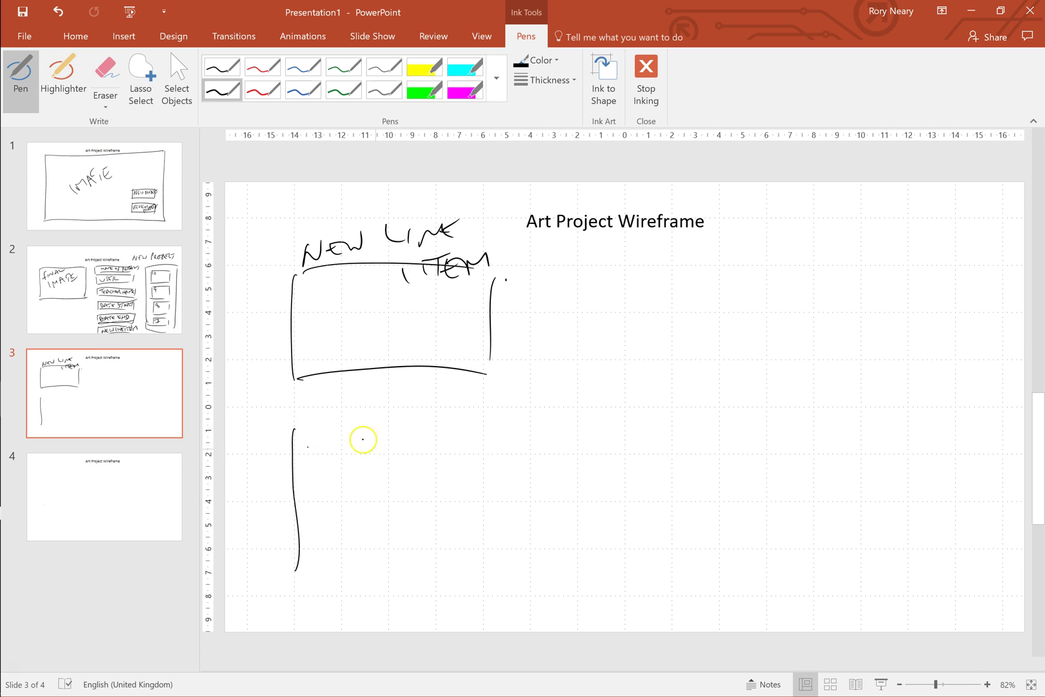
{"action": "left_click_drag", "start_coordinate": [298, 429], "coordinate": [568, 427]}
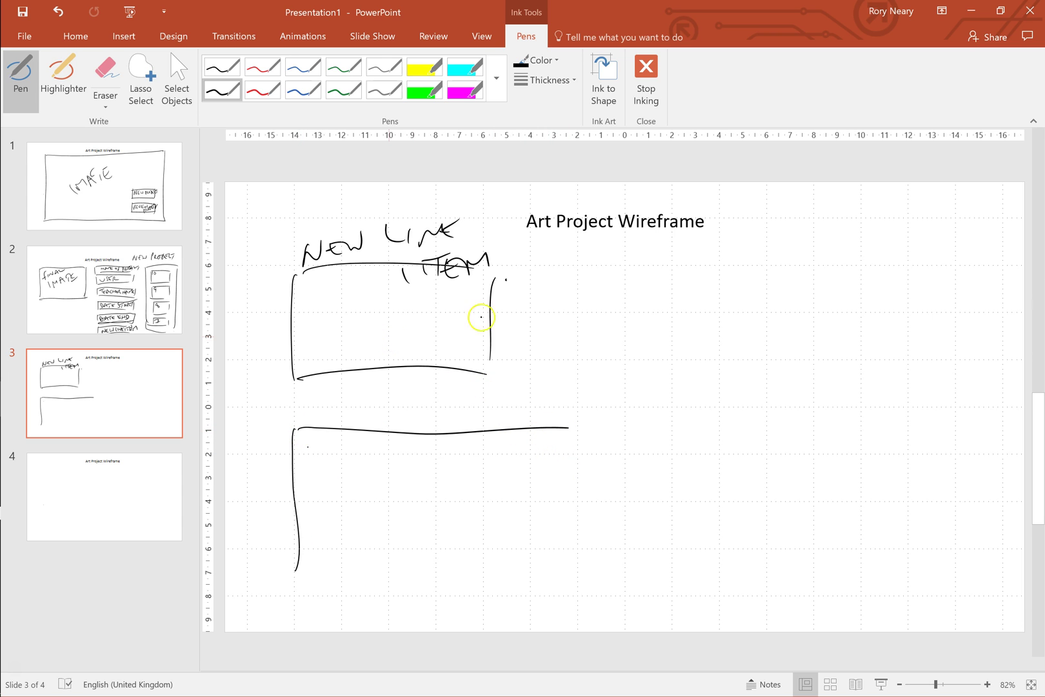
{"action": "mouse_move", "coordinate": [558, 312]}
{"action": "left_mouse_down"}
{"action": "mouse_move", "coordinate": [422, 324]}
{"action": "mouse_move", "coordinate": [431, 307]}
{"action": "left_mouse_up"}
{"action": "left_click_drag", "start_coordinate": [574, 427], "coordinate": [557, 588]}
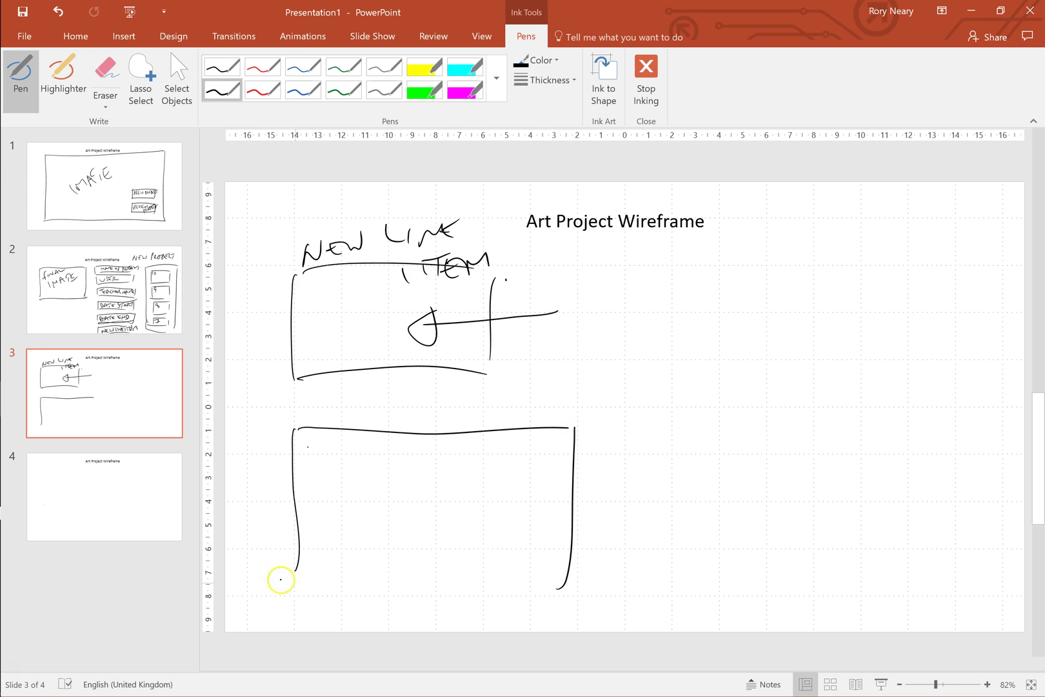
{"action": "mouse_move", "coordinate": [287, 558]}
{"action": "left_mouse_down"}
{"action": "mouse_move", "coordinate": [281, 601]}
{"action": "mouse_move", "coordinate": [558, 611]}
{"action": "left_mouse_up"}
{"action": "left_click", "coordinate": [576, 590]}
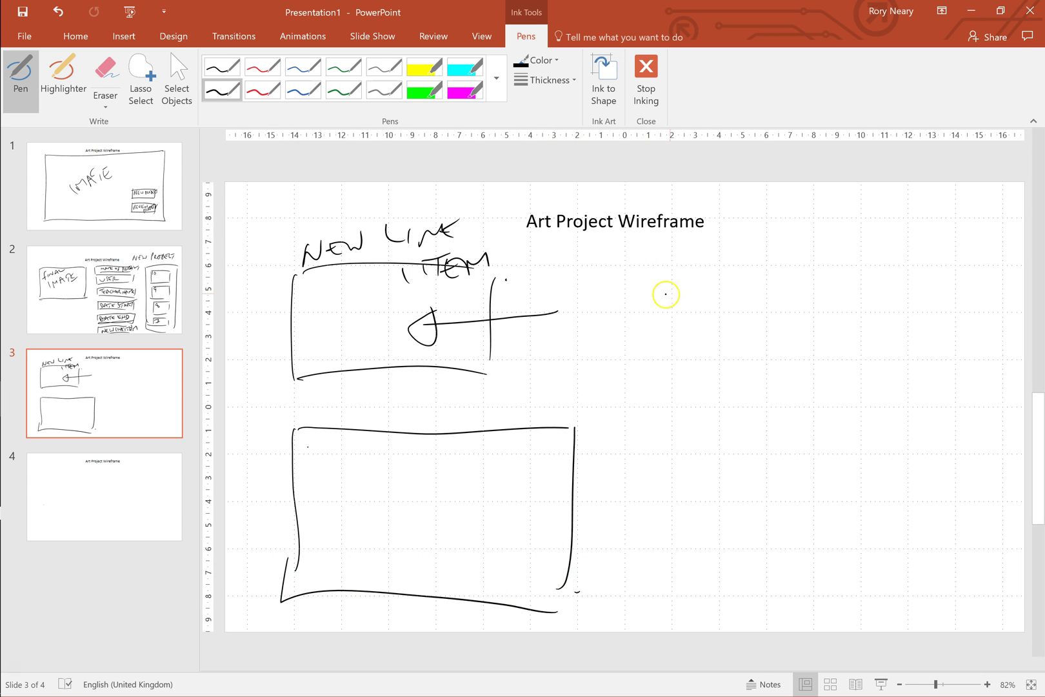
Draw a tall right-hand box headed COMMENTS
{"action": "left_click_drag", "start_coordinate": [673, 258], "coordinate": [659, 560]}
{"action": "left_click", "coordinate": [682, 568]}
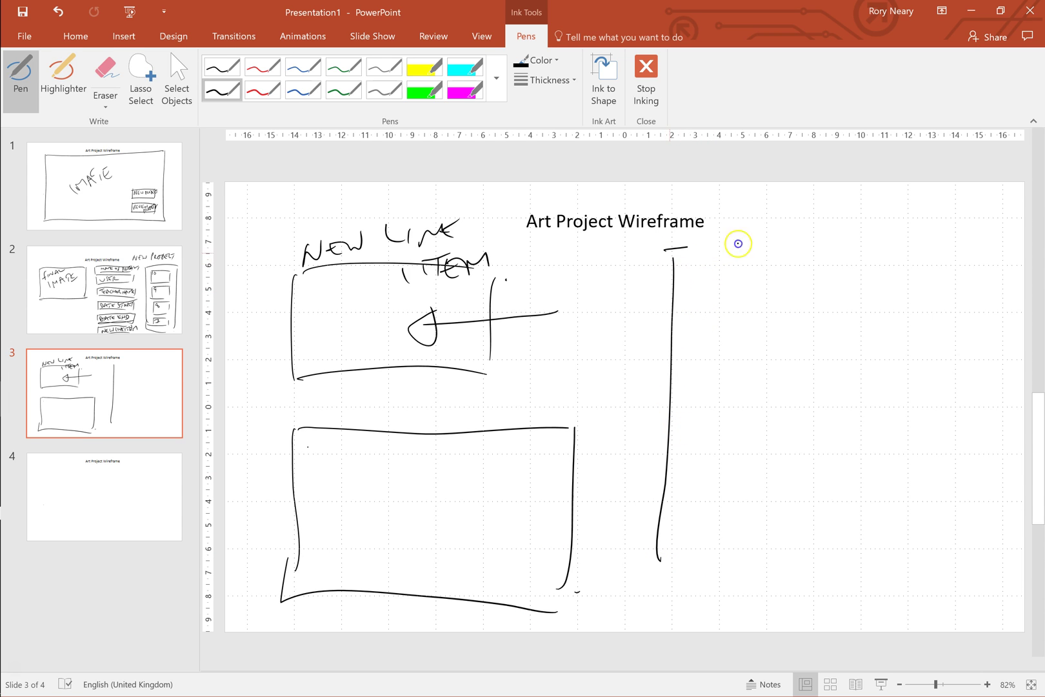
{"action": "mouse_move", "coordinate": [664, 249]}
{"action": "left_mouse_down"}
{"action": "mouse_move", "coordinate": [948, 259]}
{"action": "mouse_move", "coordinate": [966, 552]}
{"action": "left_mouse_up"}
{"action": "left_click_drag", "start_coordinate": [682, 568], "coordinate": [956, 568]}
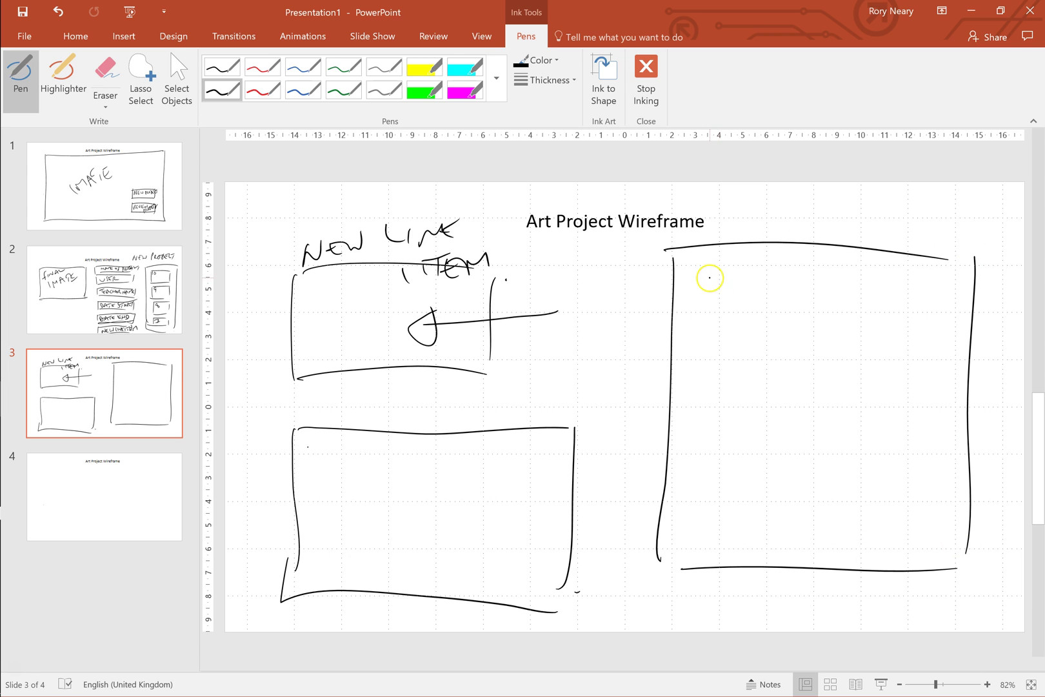
{"action": "mouse_move", "coordinate": [723, 257]}
{"action": "left_mouse_down"}
{"action": "mouse_move", "coordinate": [733, 295]}
{"action": "mouse_move", "coordinate": [780, 274]}
{"action": "mouse_move", "coordinate": [820, 283]}
{"action": "mouse_move", "coordinate": [838, 258]}
{"action": "mouse_move", "coordinate": [852, 277]}
{"action": "mouse_move", "coordinate": [880, 260]}
{"action": "left_mouse_up"}
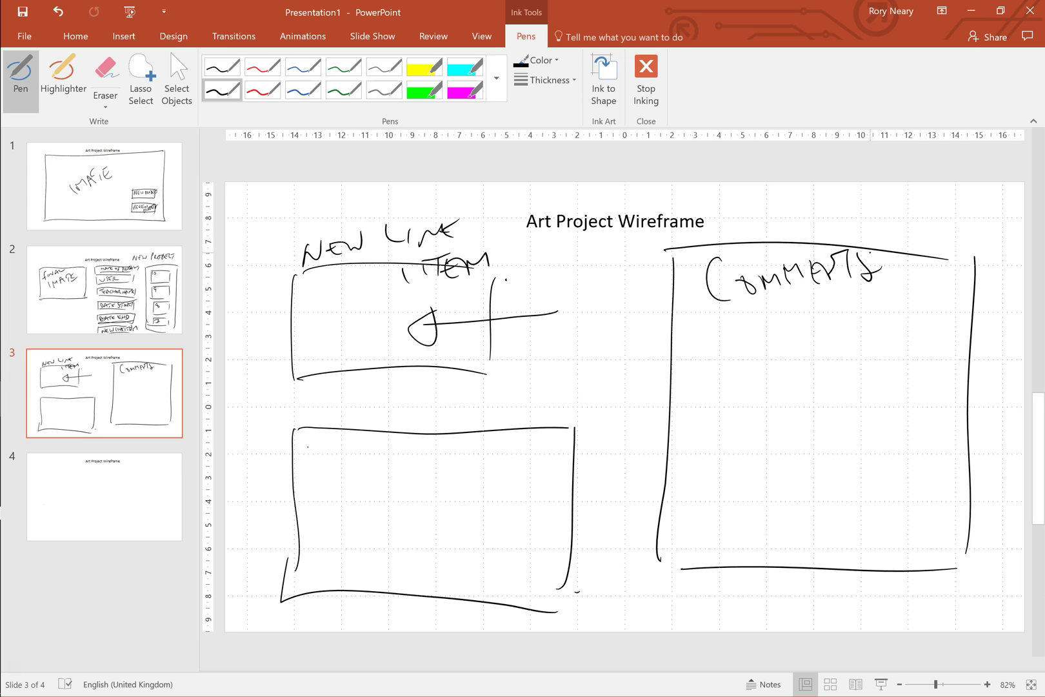
Ink a DATE TIME box beside the Art Project Wireframe title
{"action": "mouse_move", "coordinate": [723, 230]}
{"action": "left_mouse_down"}
{"action": "mouse_move", "coordinate": [721, 200]}
{"action": "mouse_move", "coordinate": [935, 188]}
{"action": "mouse_move", "coordinate": [912, 227]}
{"action": "left_mouse_up"}
{"action": "left_click_drag", "start_coordinate": [721, 230], "coordinate": [901, 220]}
{"action": "mouse_move", "coordinate": [748, 197]}
{"action": "left_mouse_down"}
{"action": "mouse_move", "coordinate": [749, 219]}
{"action": "mouse_move", "coordinate": [774, 202]}
{"action": "mouse_move", "coordinate": [799, 214]}
{"action": "mouse_move", "coordinate": [815, 193]}
{"action": "mouse_move", "coordinate": [813, 216]}
{"action": "mouse_move", "coordinate": [867, 185]}
{"action": "mouse_move", "coordinate": [851, 215]}
{"action": "left_mouse_up"}
{"action": "mouse_move", "coordinate": [870, 200]}
{"action": "left_mouse_down"}
{"action": "mouse_move", "coordinate": [869, 217]}
{"action": "mouse_move", "coordinate": [890, 209]}
{"action": "left_mouse_up"}
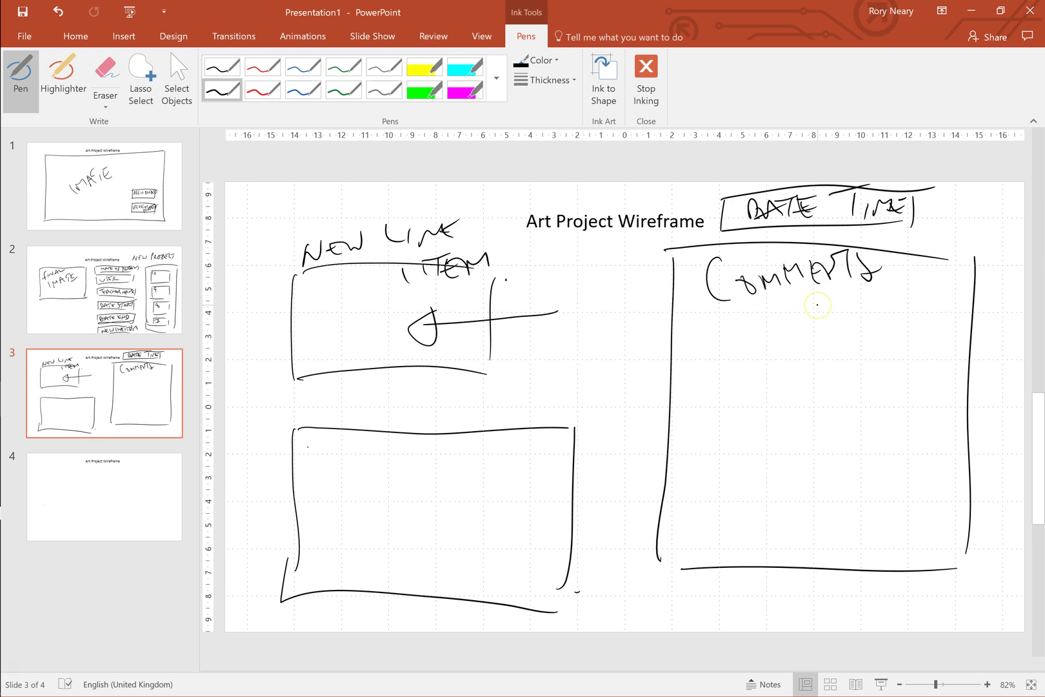
Add three placeholder comment lines in the COMMENTS box, removing a stray dot
{"action": "left_click_drag", "start_coordinate": [730, 339], "coordinate": [847, 343]}
{"action": "mouse_move", "coordinate": [734, 376]}
{"action": "left_mouse_down"}
{"action": "mouse_move", "coordinate": [812, 385]}
{"action": "mouse_move", "coordinate": [845, 374]}
{"action": "left_mouse_up"}
{"action": "left_click_drag", "start_coordinate": [725, 413], "coordinate": [838, 424]}
{"action": "left_click", "coordinate": [890, 429]}
{"action": "left_click", "coordinate": [838, 427]}
{"action": "key", "text": "ctrl+z"}
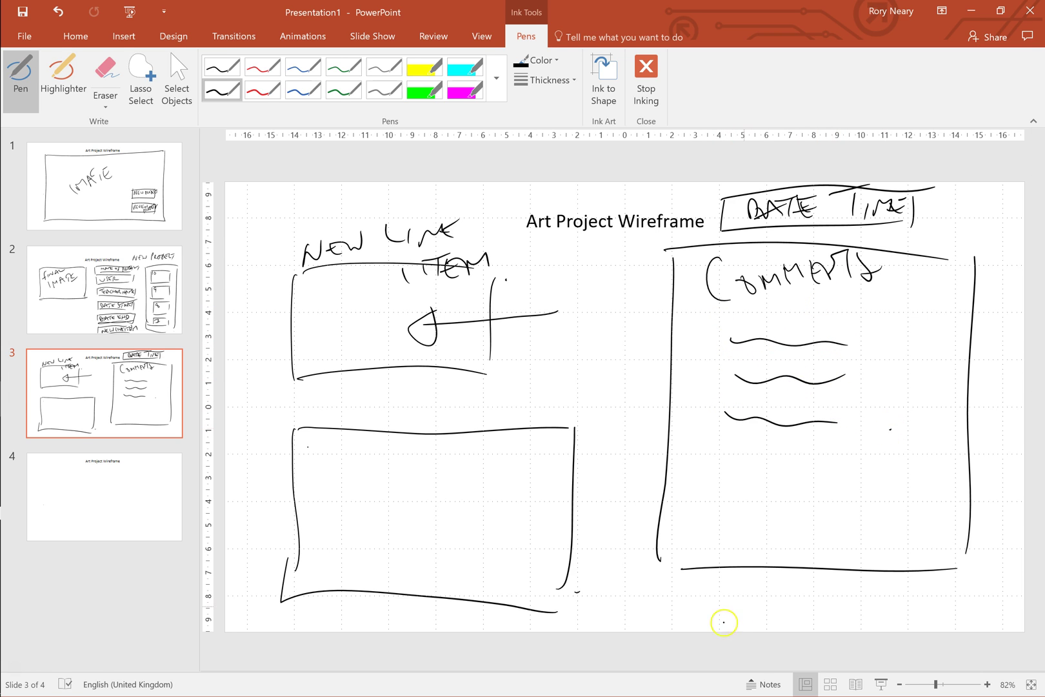
Draw a SUBMIT ITEM button below the Comments box, then move to slide 4
{"action": "mouse_move", "coordinate": [674, 618]}
{"action": "left_mouse_down"}
{"action": "mouse_move", "coordinate": [674, 589]}
{"action": "mouse_move", "coordinate": [929, 589]}
{"action": "mouse_move", "coordinate": [917, 620]}
{"action": "left_mouse_up"}
{"action": "left_click_drag", "start_coordinate": [684, 616], "coordinate": [882, 627]}
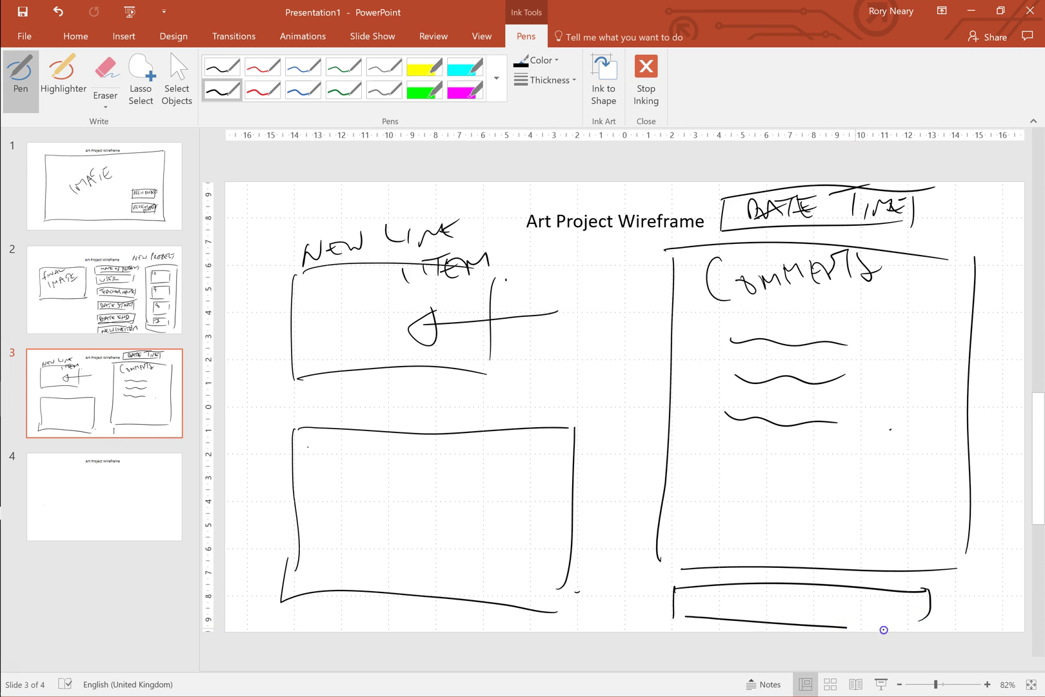
{"action": "left_click_drag", "start_coordinate": [731, 590], "coordinate": [723, 618]}
{"action": "mouse_move", "coordinate": [746, 603]}
{"action": "left_mouse_down"}
{"action": "mouse_move", "coordinate": [751, 618]}
{"action": "mouse_move", "coordinate": [761, 603]}
{"action": "mouse_move", "coordinate": [773, 615]}
{"action": "mouse_move", "coordinate": [805, 597]}
{"action": "mouse_move", "coordinate": [812, 611]}
{"action": "left_mouse_up"}
{"action": "mouse_move", "coordinate": [817, 593]}
{"action": "left_mouse_down"}
{"action": "mouse_move", "coordinate": [839, 589]}
{"action": "mouse_move", "coordinate": [827, 612]}
{"action": "left_mouse_up"}
{"action": "mouse_move", "coordinate": [858, 594]}
{"action": "left_mouse_down"}
{"action": "mouse_move", "coordinate": [859, 616]}
{"action": "mouse_move", "coordinate": [882, 597]}
{"action": "left_mouse_up"}
{"action": "left_click_drag", "start_coordinate": [871, 599], "coordinate": [874, 606]}
{"action": "left_click_drag", "start_coordinate": [891, 609], "coordinate": [900, 620]}
{"action": "left_click_drag", "start_coordinate": [902, 621], "coordinate": [924, 621]}
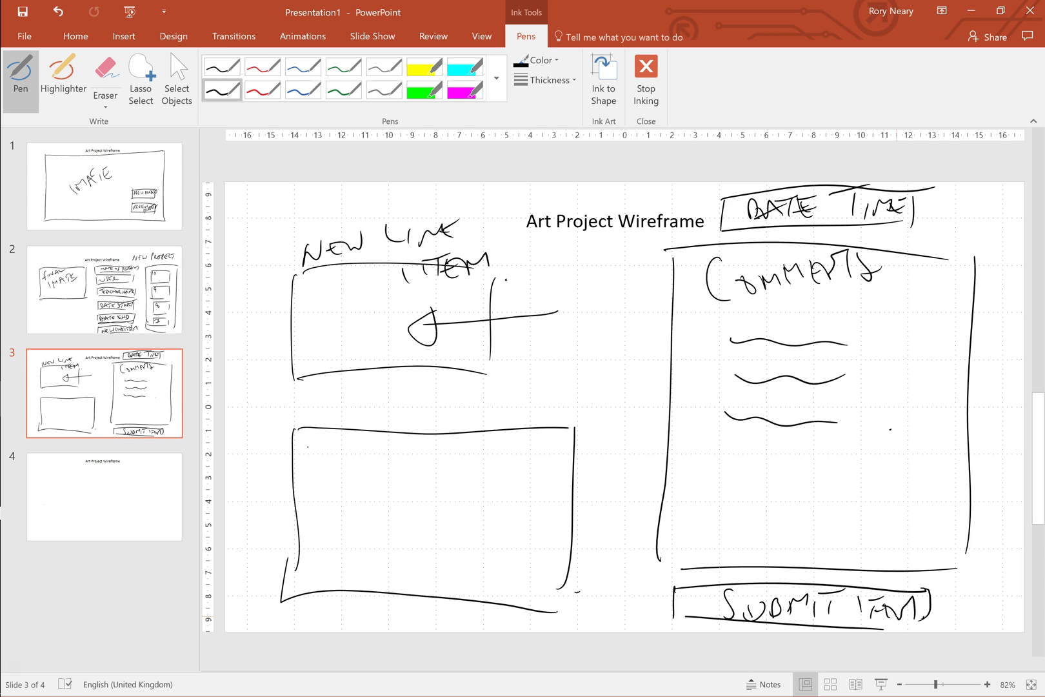
{"action": "key", "text": "Escape"}
{"action": "scroll", "coordinate": [897, 620], "scroll_direction": "down", "scroll_amount": 1}
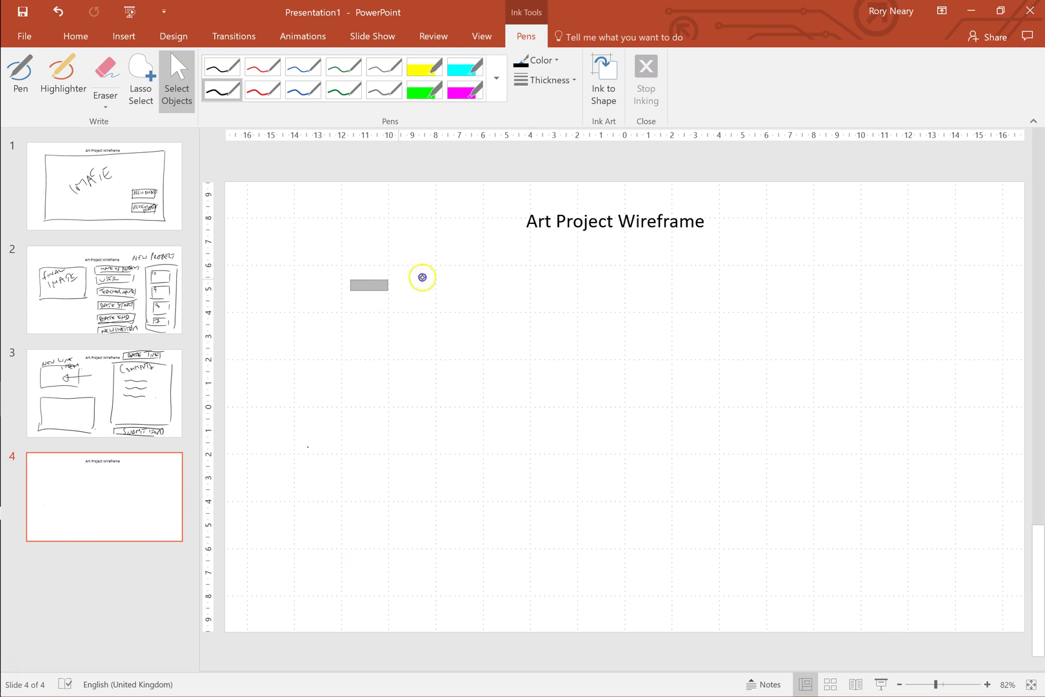
With the freehand pen, ink a large rectangle across slide 4
{"action": "left_click", "coordinate": [21, 77]}
{"action": "mouse_move", "coordinate": [328, 284]}
{"action": "left_mouse_down"}
{"action": "mouse_move", "coordinate": [333, 514]}
{"action": "mouse_move", "coordinate": [866, 275]}
{"action": "mouse_move", "coordinate": [879, 569]}
{"action": "left_mouse_up"}
{"action": "mouse_move", "coordinate": [317, 478]}
{"action": "left_mouse_down"}
{"action": "mouse_move", "coordinate": [319, 611]}
{"action": "mouse_move", "coordinate": [902, 608]}
{"action": "left_mouse_up"}
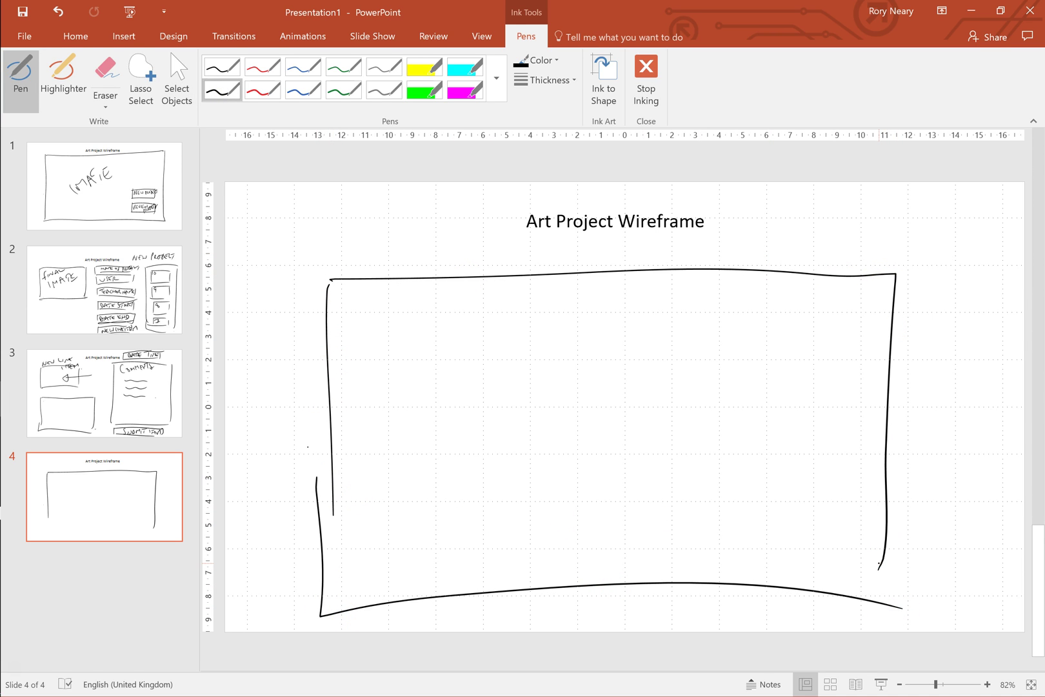
Write IMAGE inside the box, add a circled back arrow top-right, then return to slide 1
{"action": "mouse_move", "coordinate": [415, 395]}
{"action": "left_mouse_down"}
{"action": "mouse_move", "coordinate": [429, 420]}
{"action": "mouse_move", "coordinate": [523, 392]}
{"action": "mouse_move", "coordinate": [588, 418]}
{"action": "left_mouse_up"}
{"action": "left_click_drag", "start_coordinate": [584, 364], "coordinate": [551, 381]}
{"action": "left_click", "coordinate": [610, 401]}
{"action": "left_click_drag", "start_coordinate": [639, 400], "coordinate": [639, 405]}
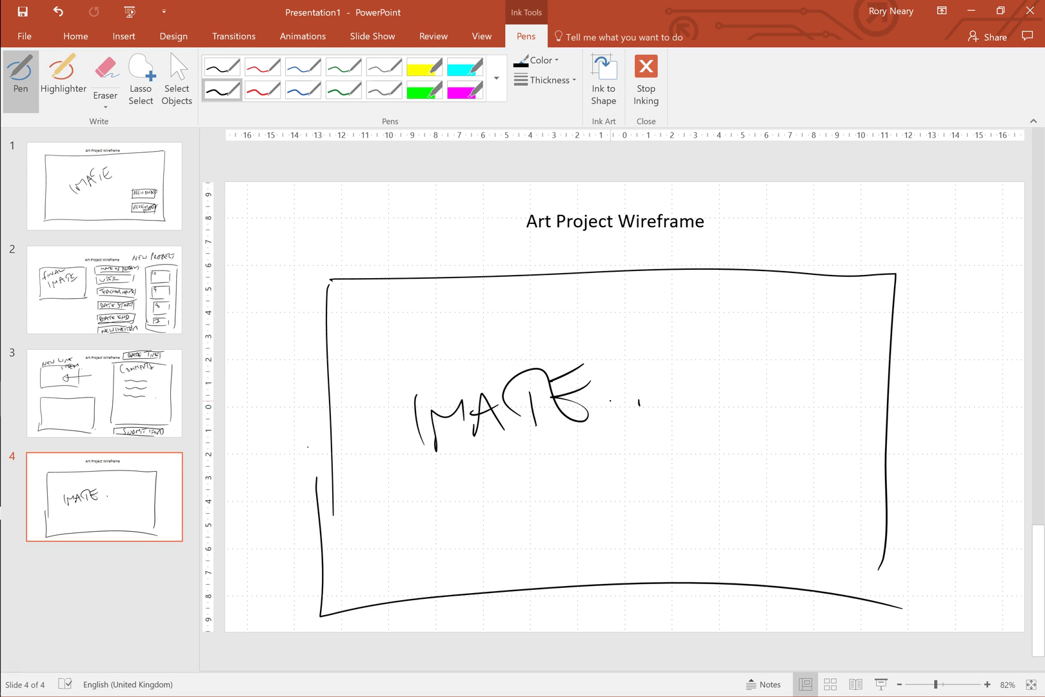
{"action": "mouse_move", "coordinate": [861, 282]}
{"action": "left_mouse_down"}
{"action": "mouse_move", "coordinate": [845, 303]}
{"action": "mouse_move", "coordinate": [859, 315]}
{"action": "mouse_move", "coordinate": [872, 298]}
{"action": "mouse_move", "coordinate": [864, 311]}
{"action": "left_mouse_up"}
{"action": "left_click", "coordinate": [104, 186]}
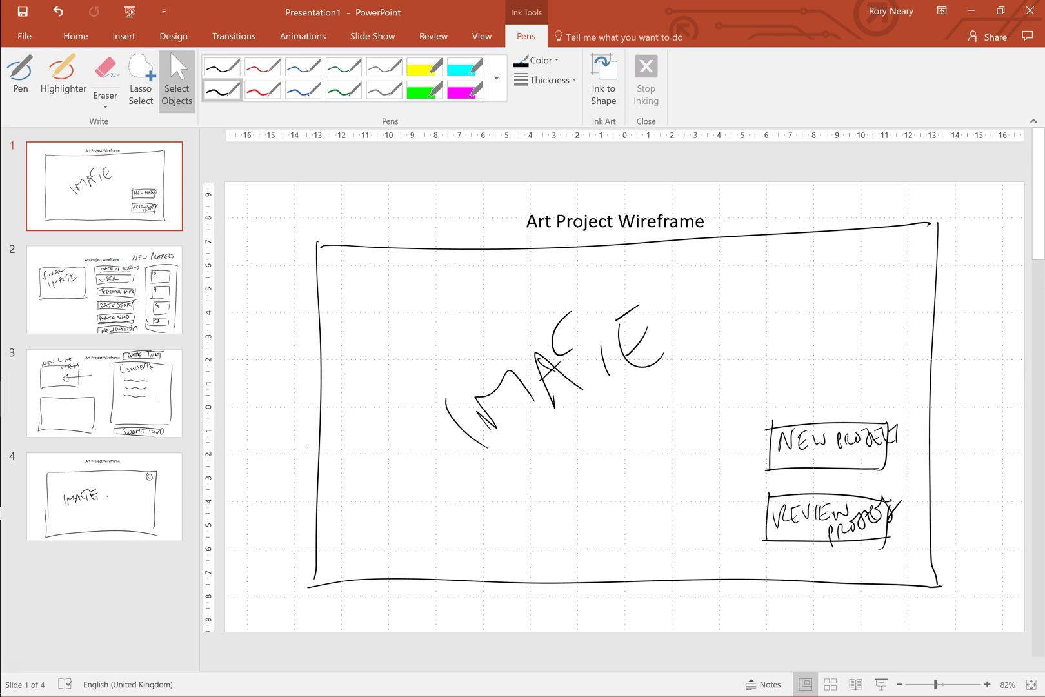
On slide 2, ink a header bar across the top in black pen
{"action": "left_click", "coordinate": [104, 290]}
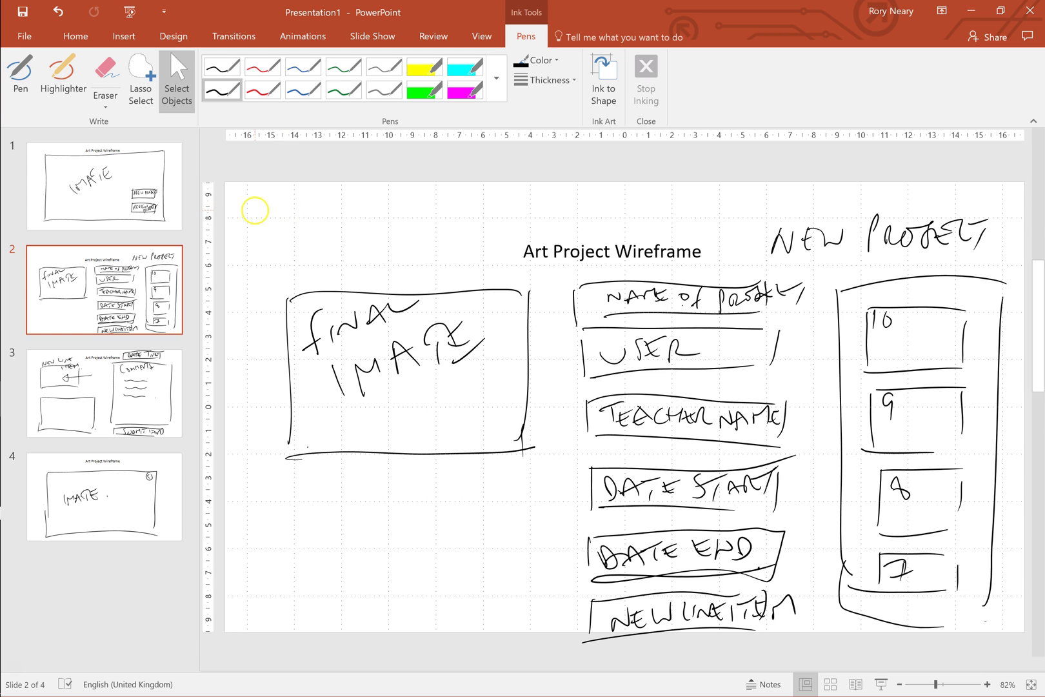
{"action": "left_click", "coordinate": [221, 92]}
{"action": "mouse_move", "coordinate": [273, 184]}
{"action": "left_mouse_down"}
{"action": "mouse_move", "coordinate": [273, 202]}
{"action": "mouse_move", "coordinate": [1015, 218]}
{"action": "left_mouse_up"}
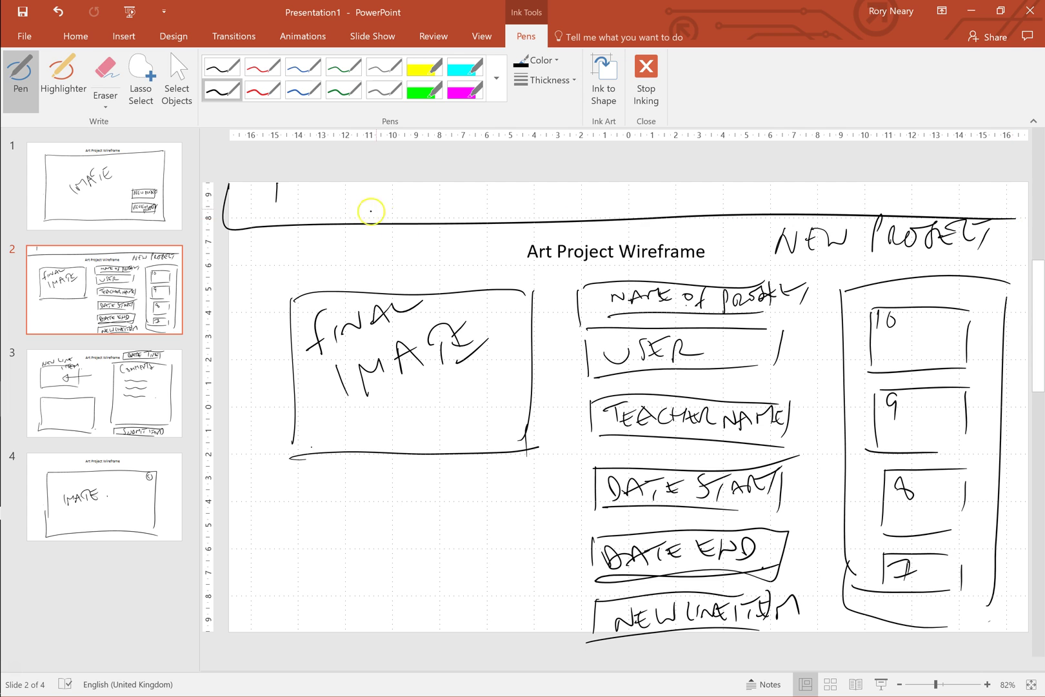
{"action": "mouse_move", "coordinate": [387, 186]}
{"action": "left_mouse_down"}
{"action": "mouse_move", "coordinate": [389, 200]}
{"action": "mouse_move", "coordinate": [423, 206]}
{"action": "mouse_move", "coordinate": [531, 211]}
{"action": "left_mouse_up"}
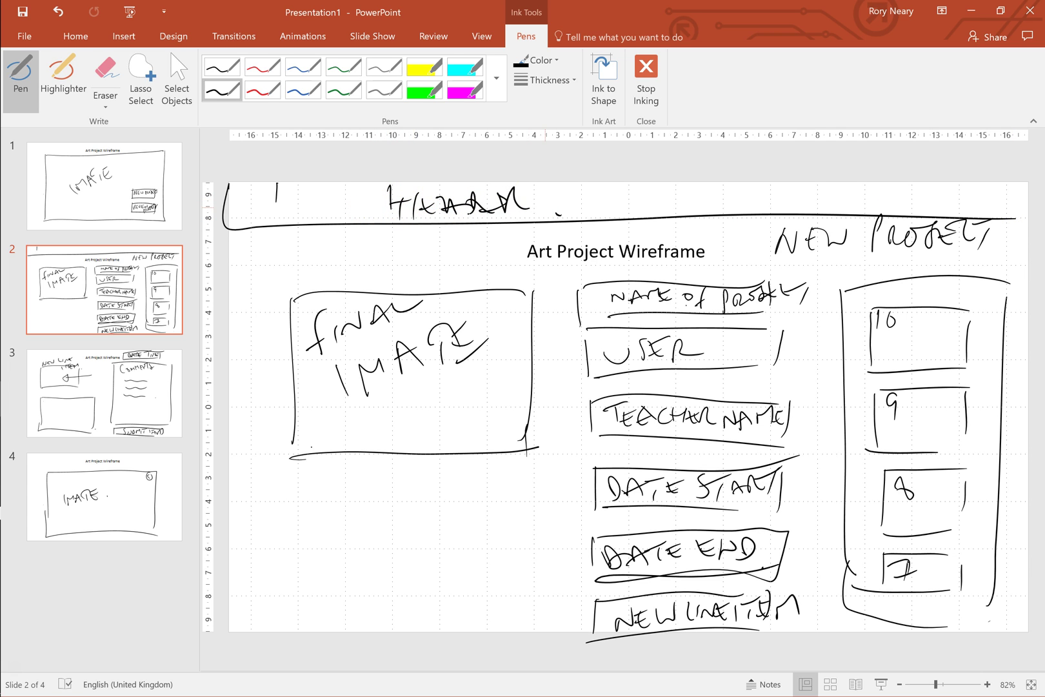
Hand-letter the header label and draw a house icon with a circle beside it
{"action": "left_click", "coordinate": [545, 207]}
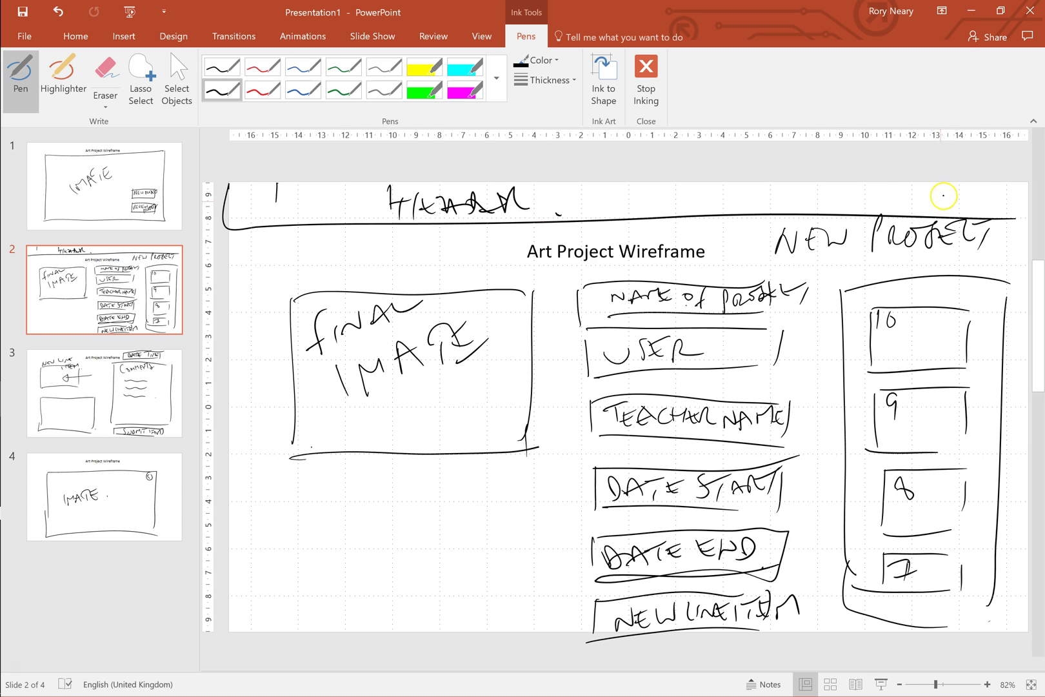
{"action": "mouse_move", "coordinate": [942, 198]}
{"action": "left_mouse_down"}
{"action": "mouse_move", "coordinate": [952, 182]}
{"action": "mouse_move", "coordinate": [956, 210]}
{"action": "mouse_move", "coordinate": [944, 213]}
{"action": "mouse_move", "coordinate": [955, 213]}
{"action": "left_mouse_up"}
{"action": "left_click_drag", "start_coordinate": [1007, 186], "coordinate": [1001, 207]}
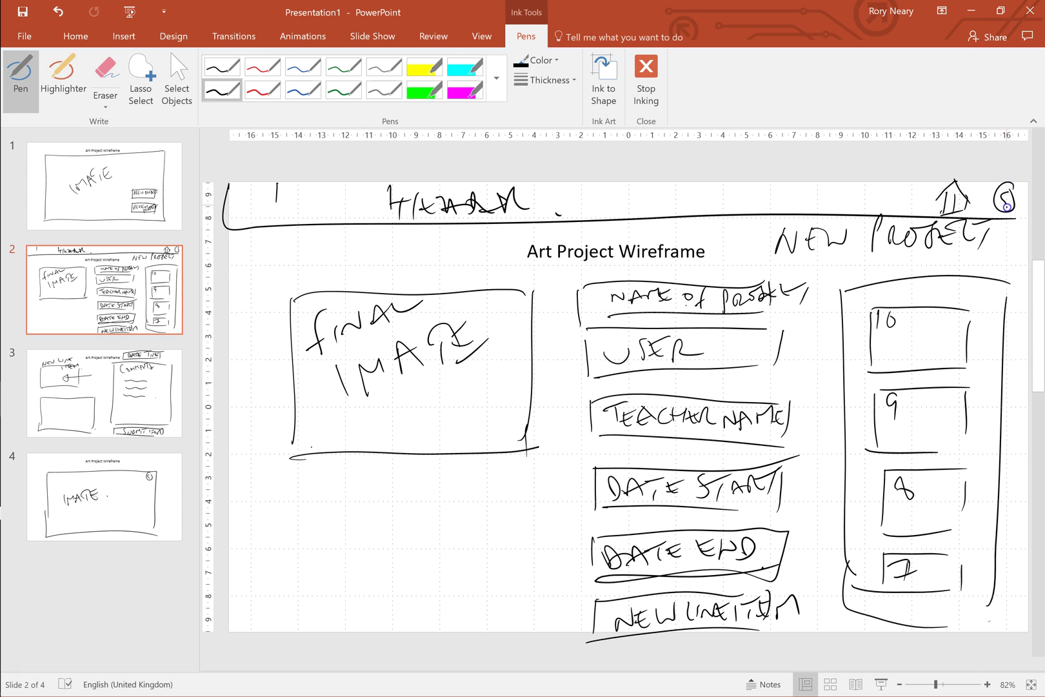